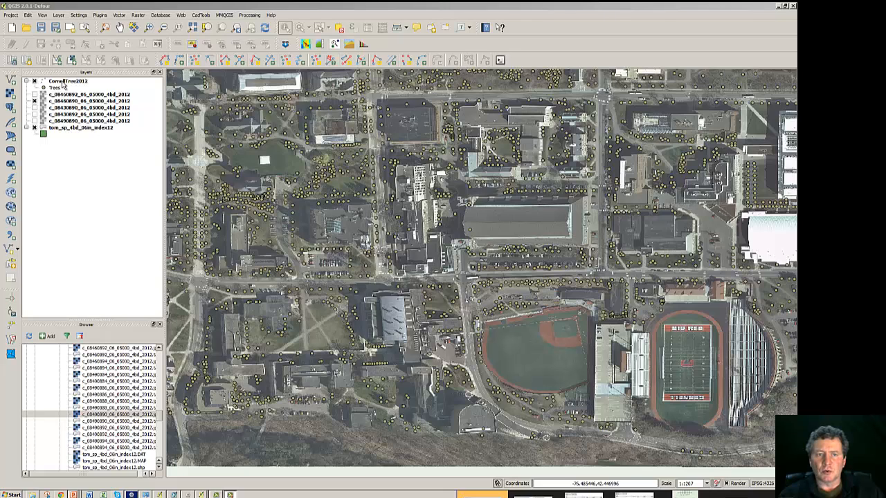
# Step: Open the CornellTree2012 layer's style properties, switch off the symbol of the Trees rule, and apply
pyautogui.rightClick(63, 83)
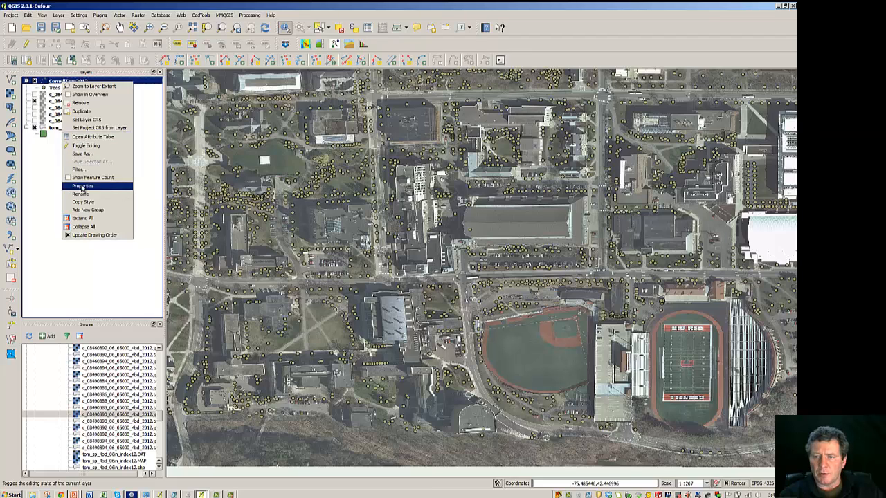
pyautogui.click(81, 187)
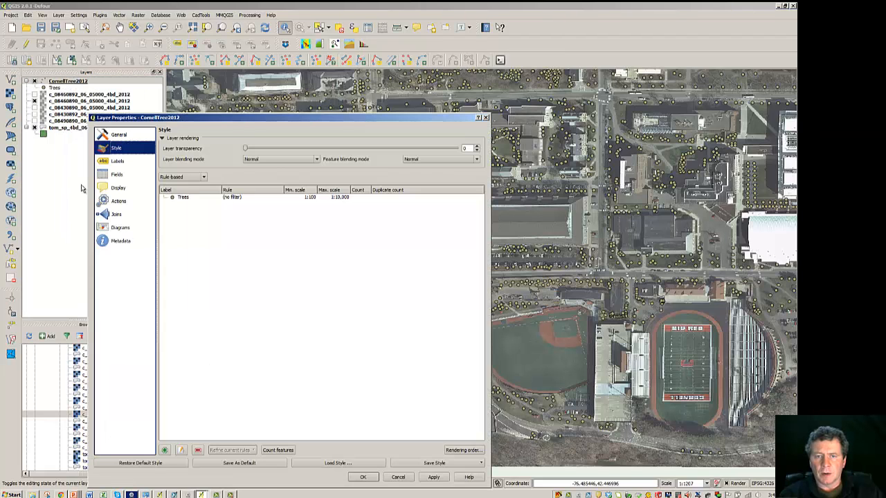
pyautogui.click(182, 199)
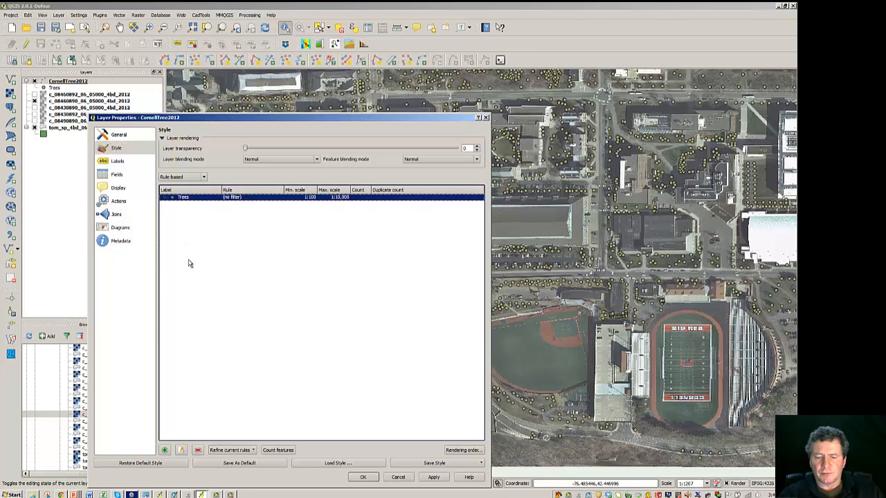
pyautogui.click(182, 451)
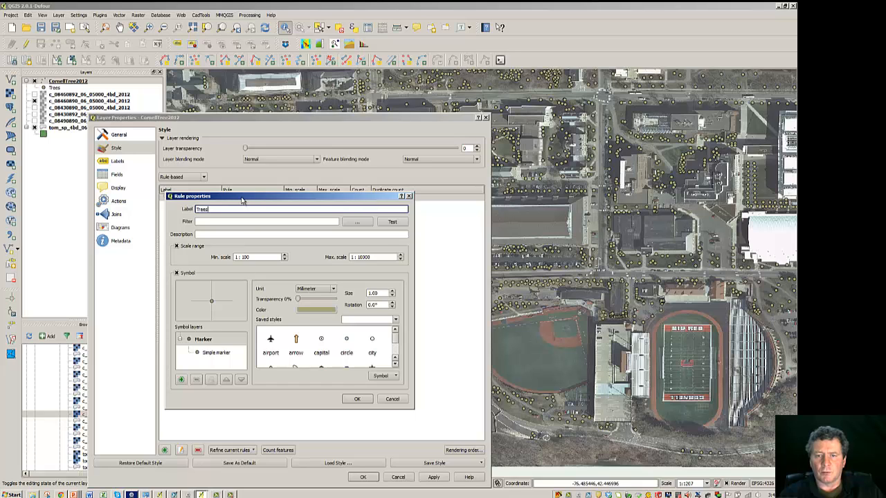
pyautogui.moveTo(242, 200); pyautogui.dragTo(296, 220)
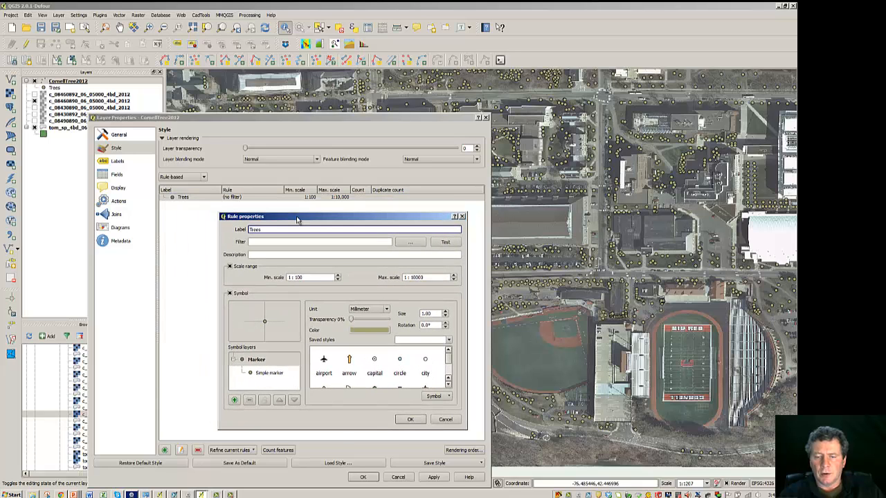
pyautogui.click(230, 294)
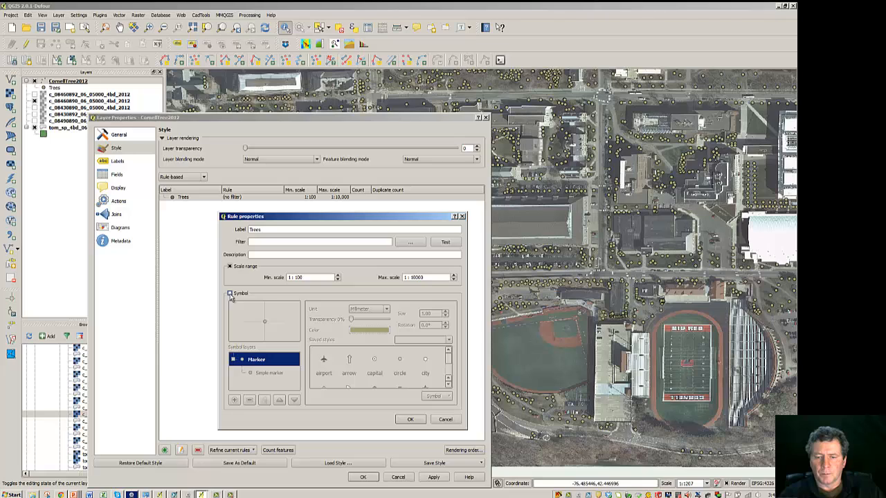
pyautogui.click(410, 419)
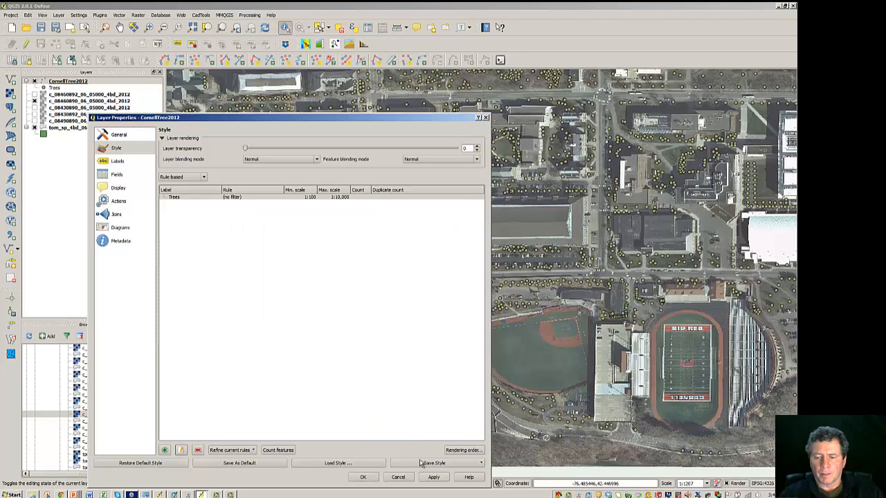
pyautogui.click(433, 477)
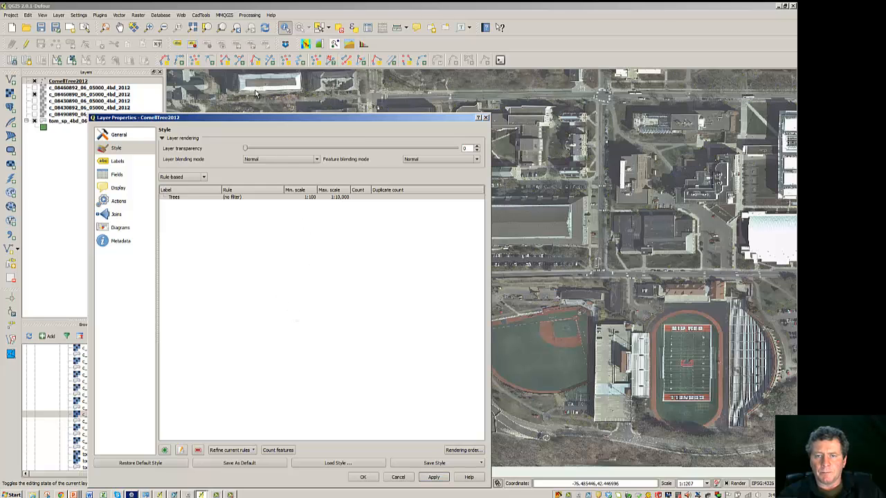
# Step: Refine the Trees rule into categories on the Common column, adding a single category rule
pyautogui.moveTo(263, 118); pyautogui.dragTo(326, 87)
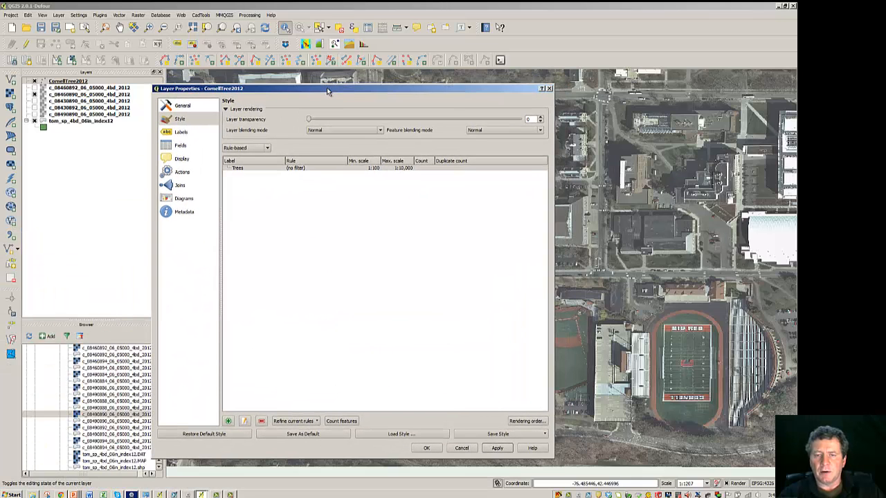
pyautogui.click(253, 171)
pyautogui.click(269, 169)
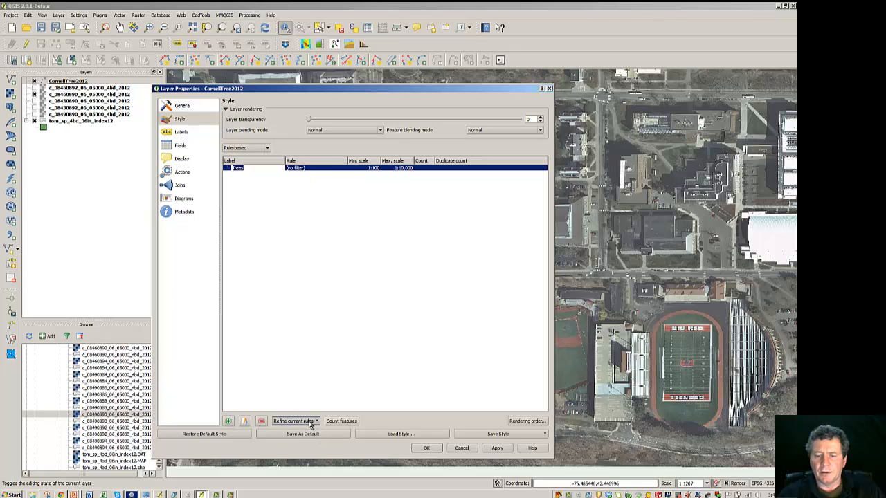
pyautogui.click(364, 218)
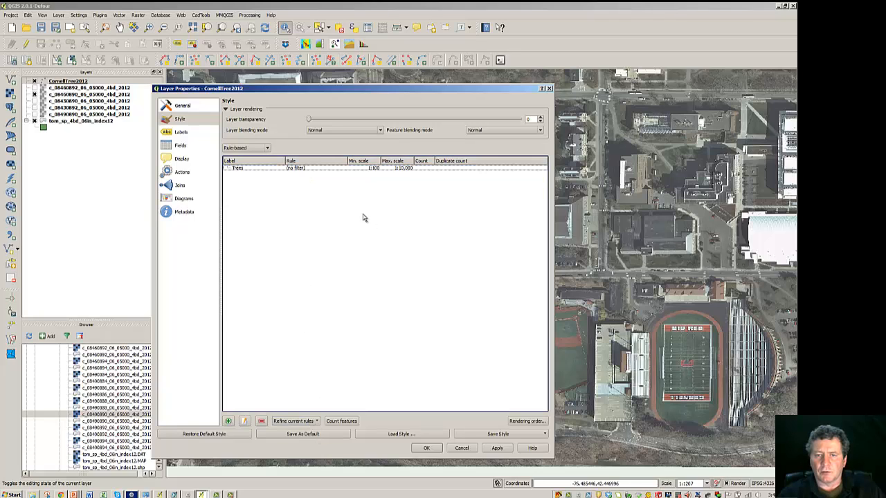
pyautogui.click(321, 169)
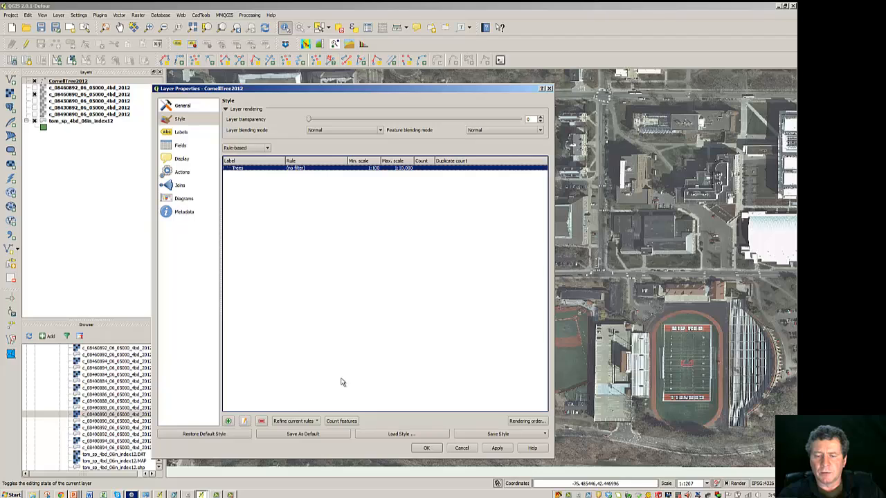
pyautogui.click(302, 424)
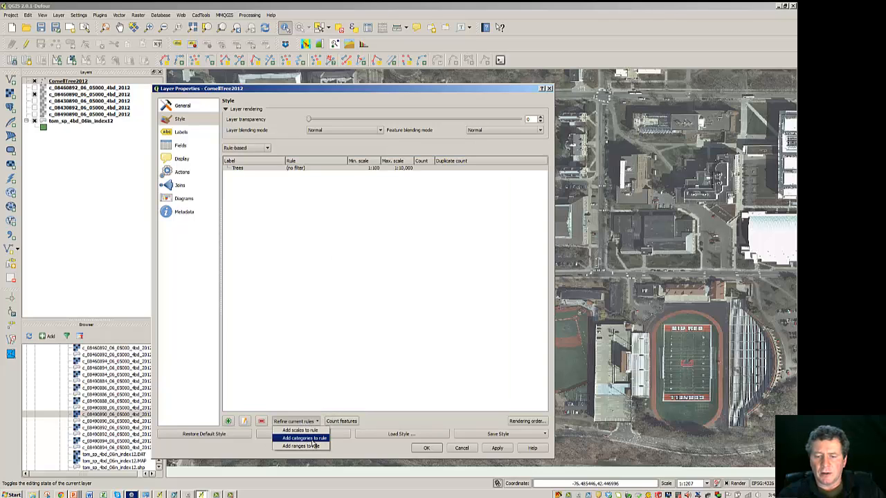
pyautogui.click(305, 438)
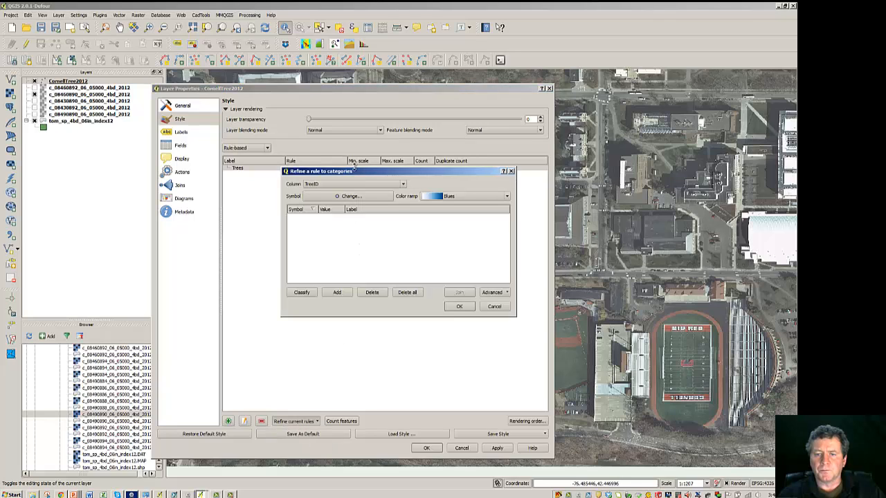
pyautogui.moveTo(353, 175); pyautogui.dragTo(315, 241)
pyautogui.click(298, 359)
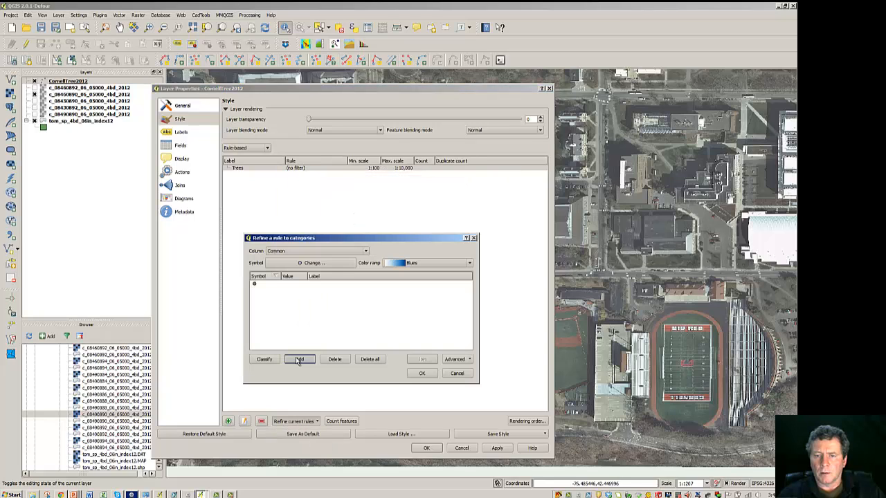
pyautogui.click(421, 373)
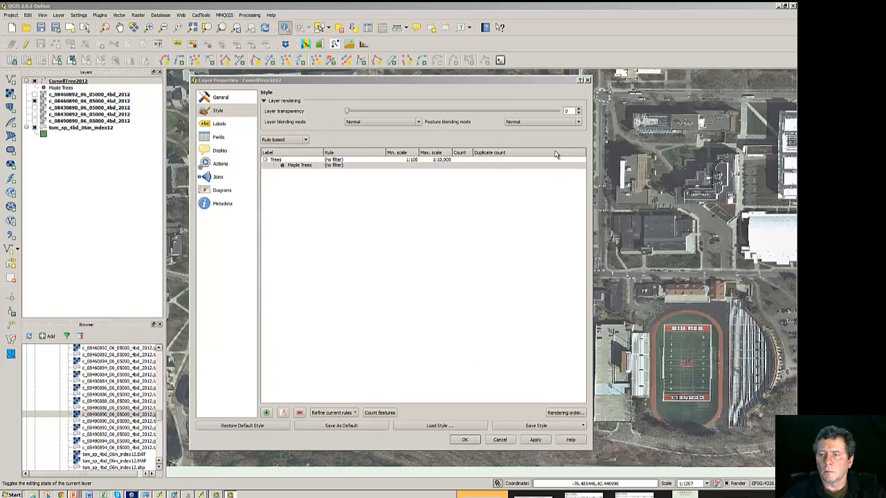
# Step: Edit the Maple Trees rule's filter in the expression builder, inserting the Common field followed by the LIKE operator
pyautogui.click(330, 168)
pyautogui.click(282, 413)
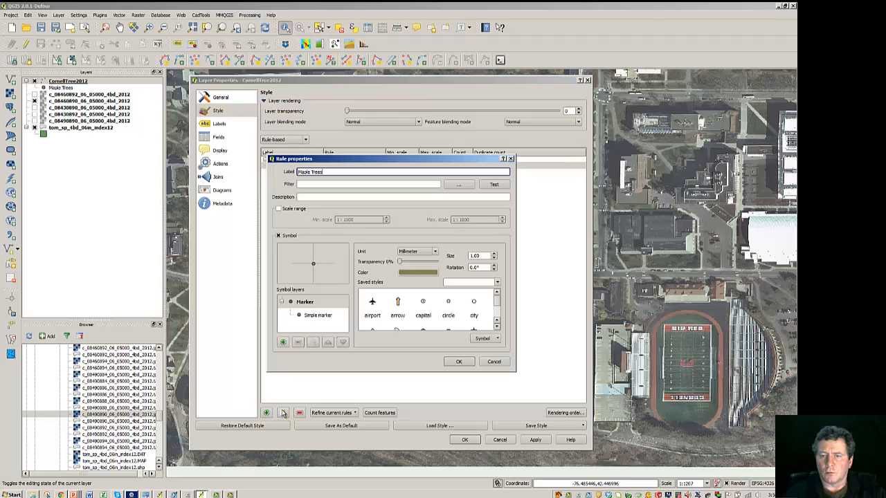
pyautogui.click(459, 185)
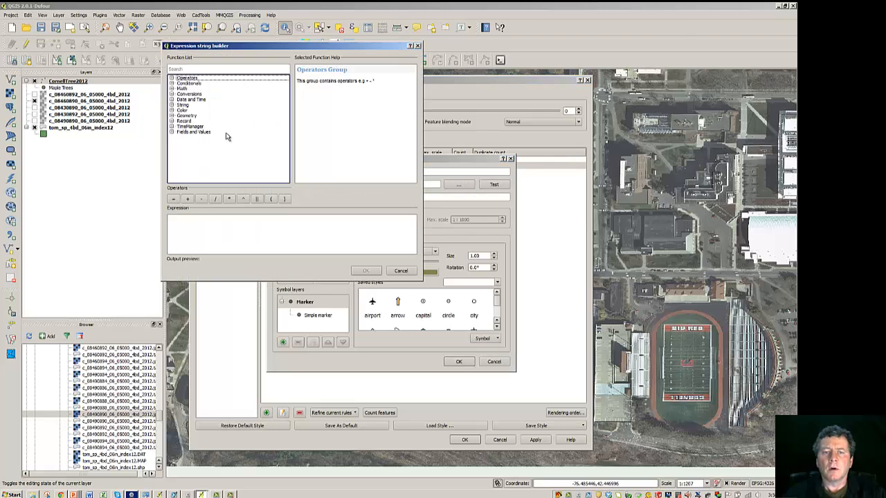
pyautogui.click(172, 133)
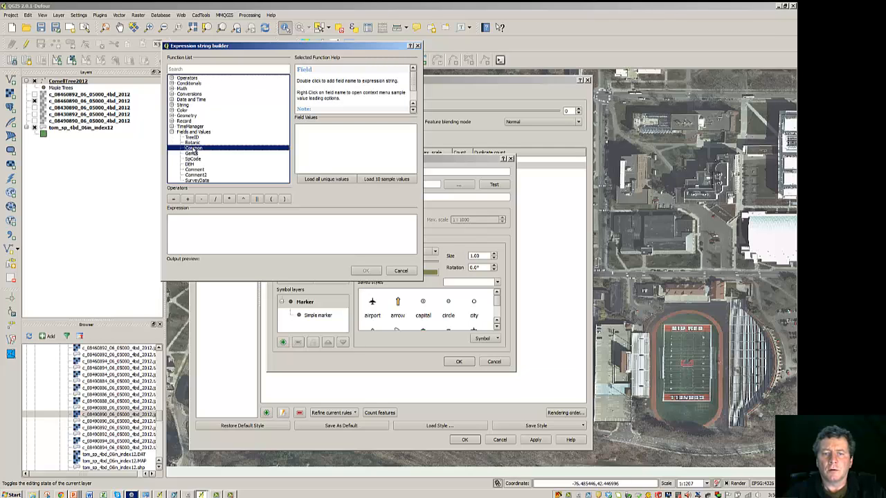
pyautogui.doubleClick(194, 148)
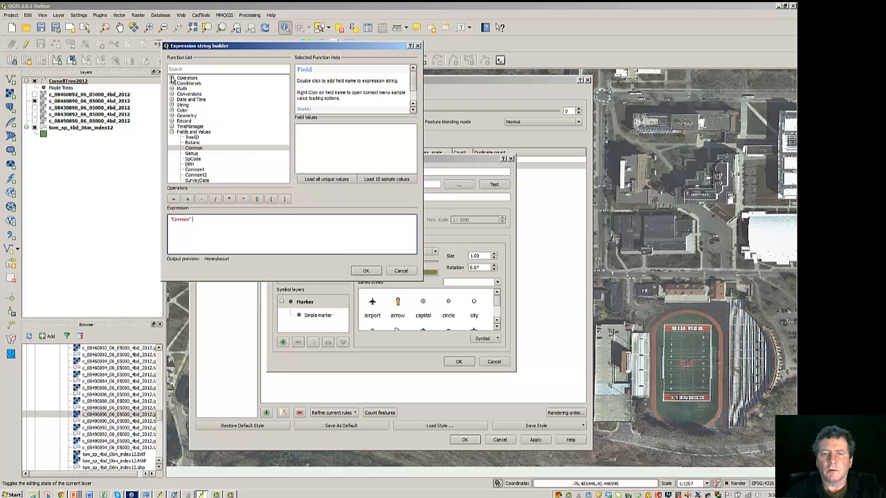
pyautogui.click(172, 78)
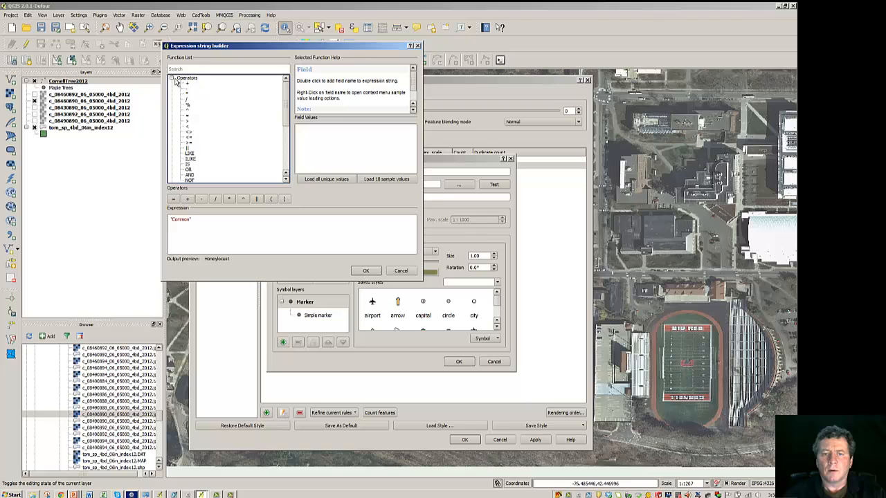
pyautogui.doubleClick(191, 154)
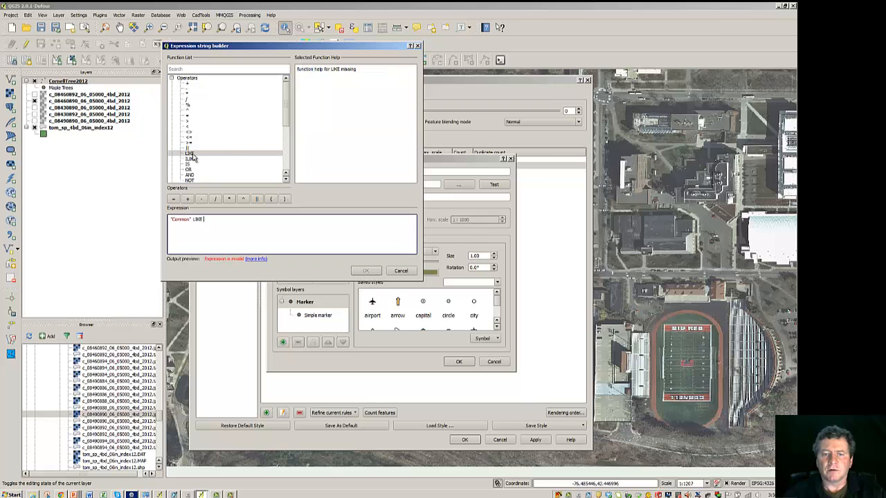
# Step: Complete the filter as "Common" LIKE '% Maple' using the field's unique values, then test it
pyautogui.moveTo(287, 117); pyautogui.dragTo(279, 150)
pyautogui.click(196, 166)
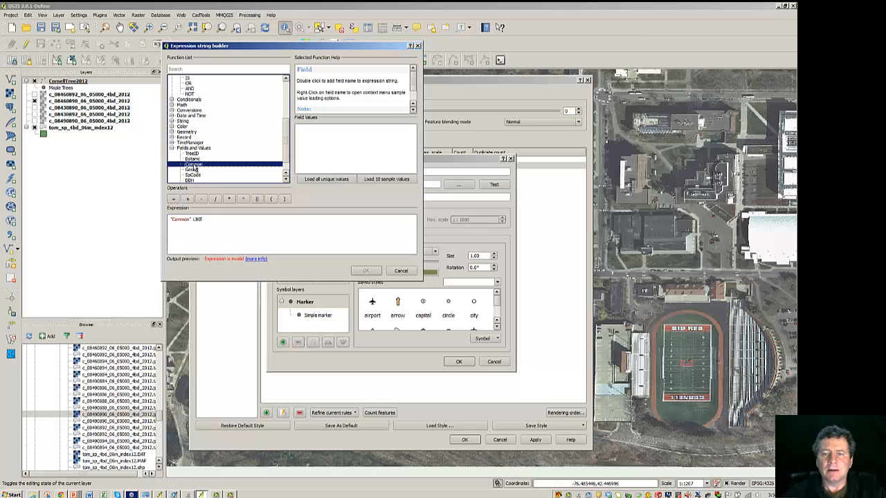
pyautogui.click(312, 179)
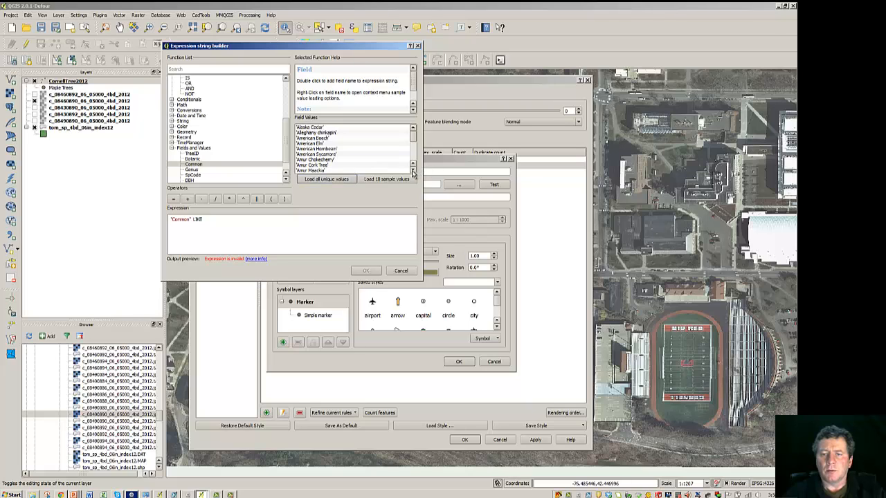
pyautogui.click(413, 170)
pyautogui.click(414, 171)
pyautogui.doubleClick(313, 166)
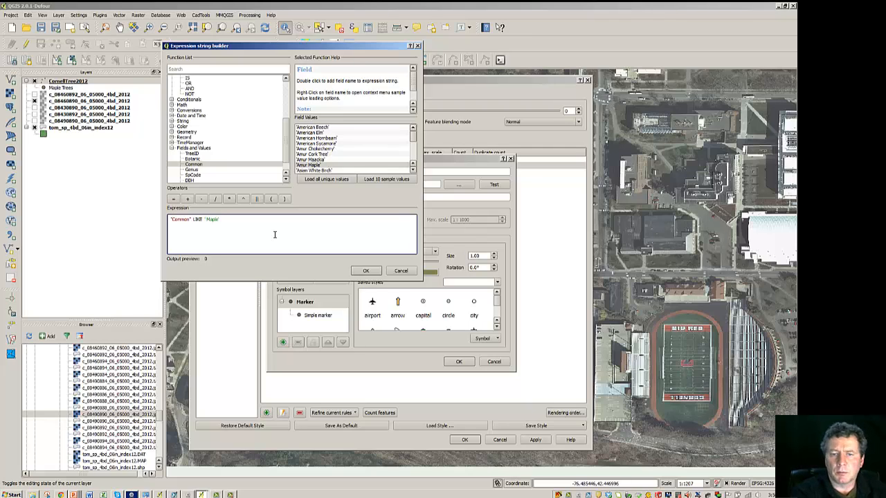
pyautogui.write('%')
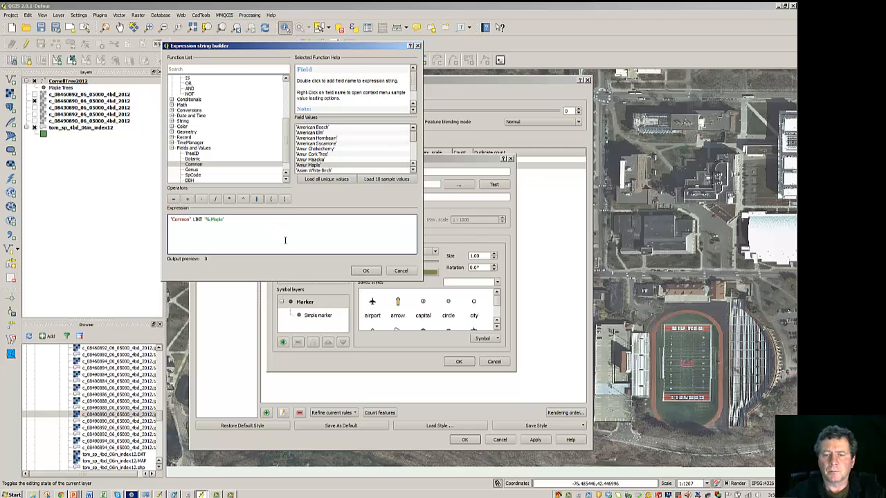
pyautogui.click(359, 271)
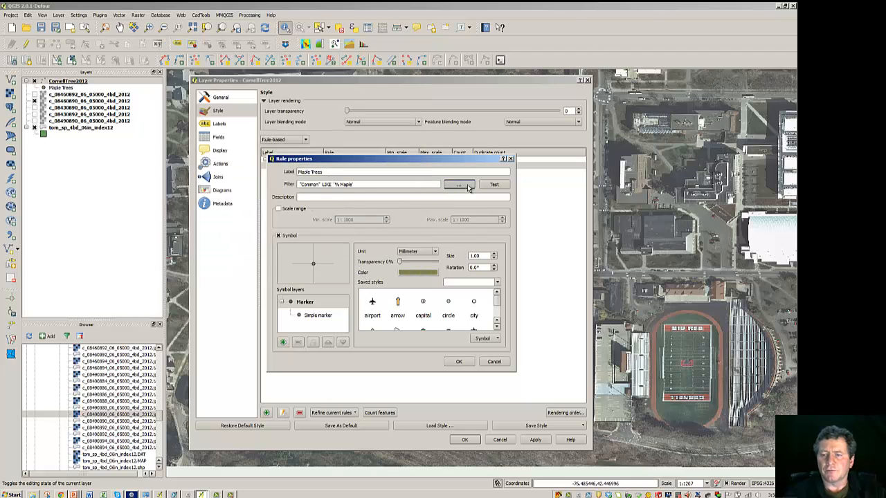
pyautogui.click(496, 184)
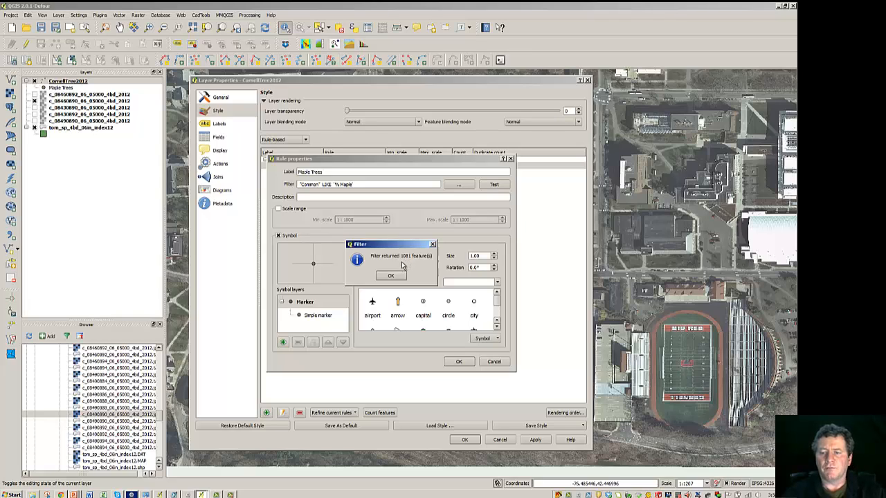
pyautogui.click(391, 277)
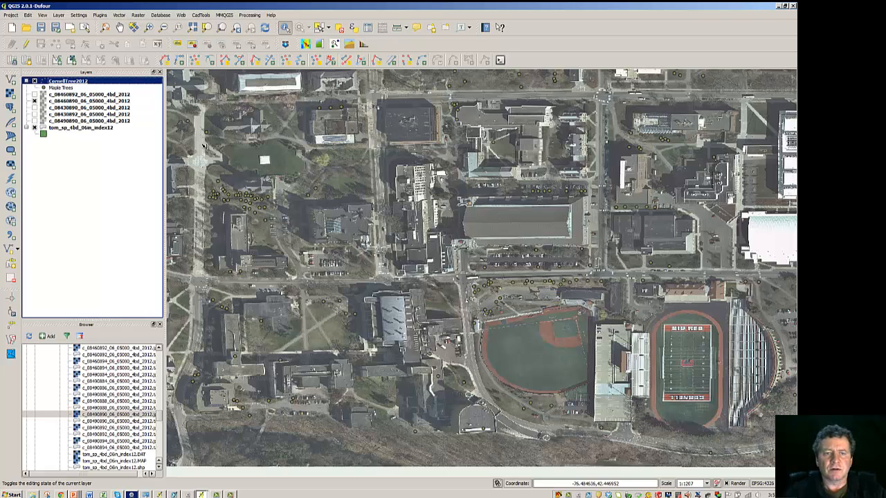
# Step: Open the Maple Trees rule's properties from the CornellTree2012 layer style and change its symbol layer type to SVG marker
pyautogui.rightClick(68, 83)
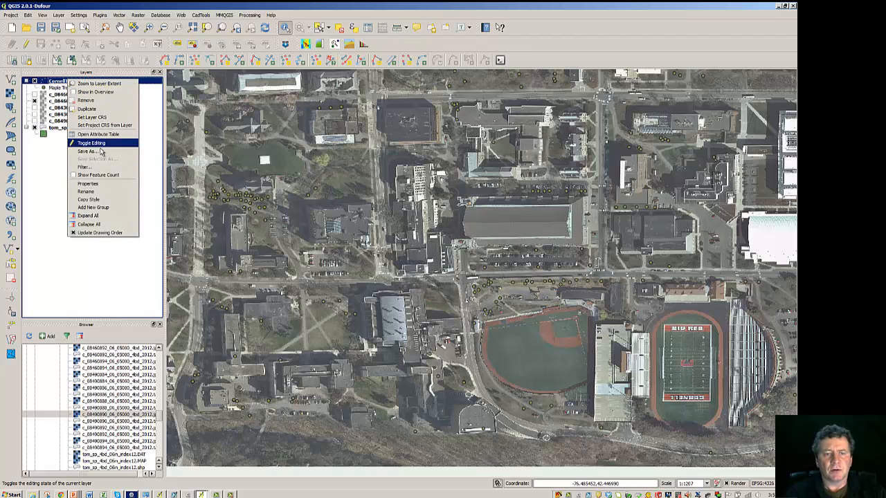
pyautogui.click(87, 184)
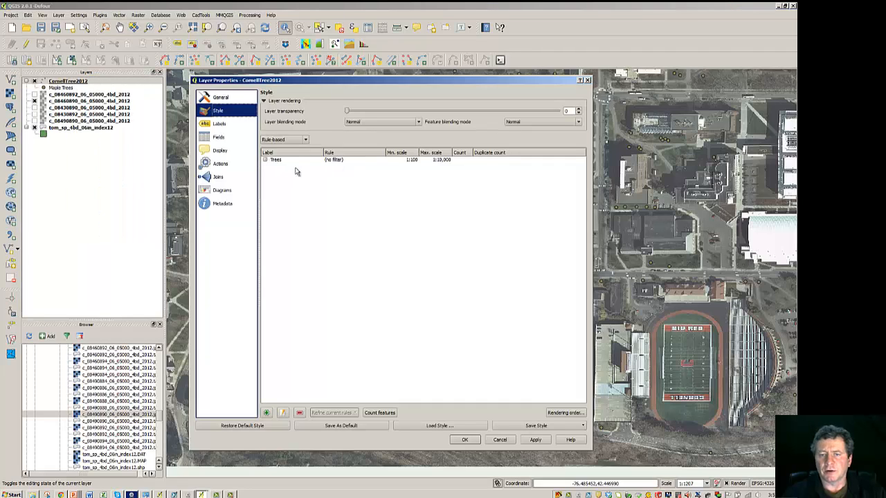
pyautogui.click(265, 161)
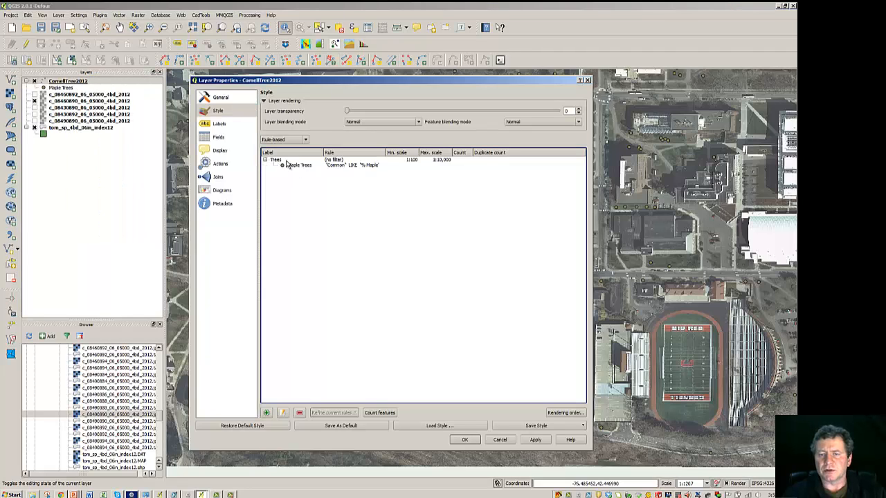
pyautogui.click(295, 166)
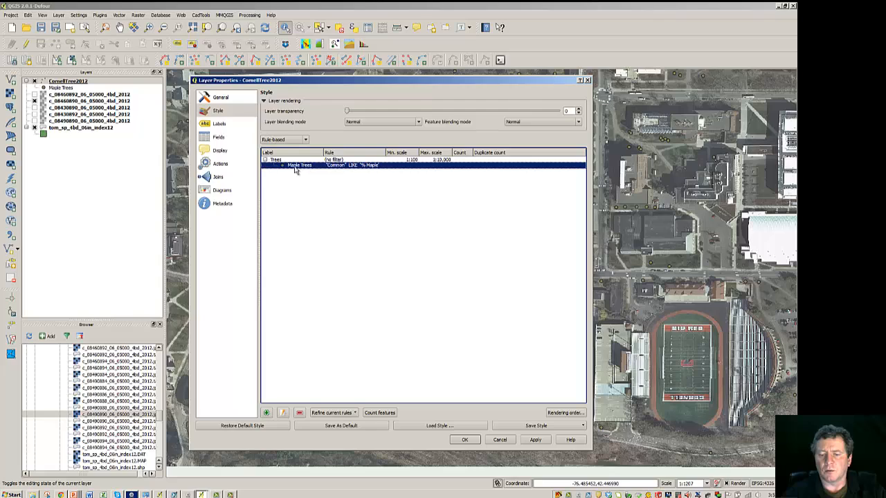
pyautogui.click(283, 413)
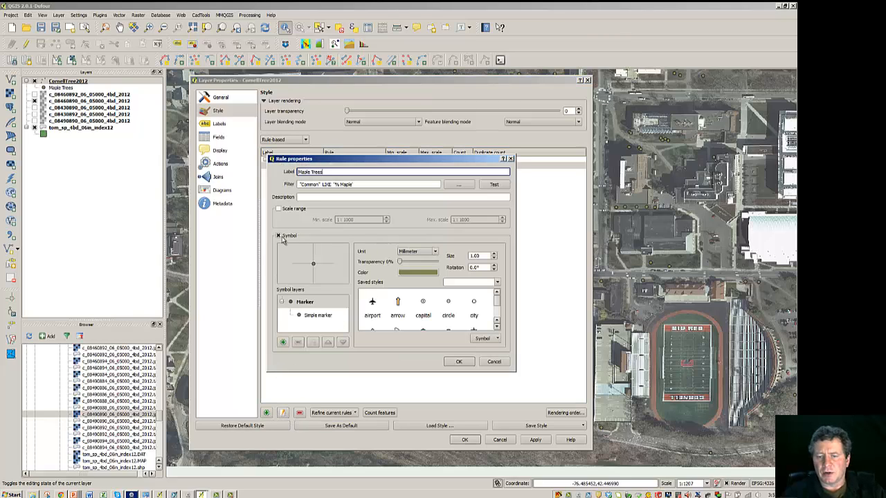
pyautogui.click(313, 316)
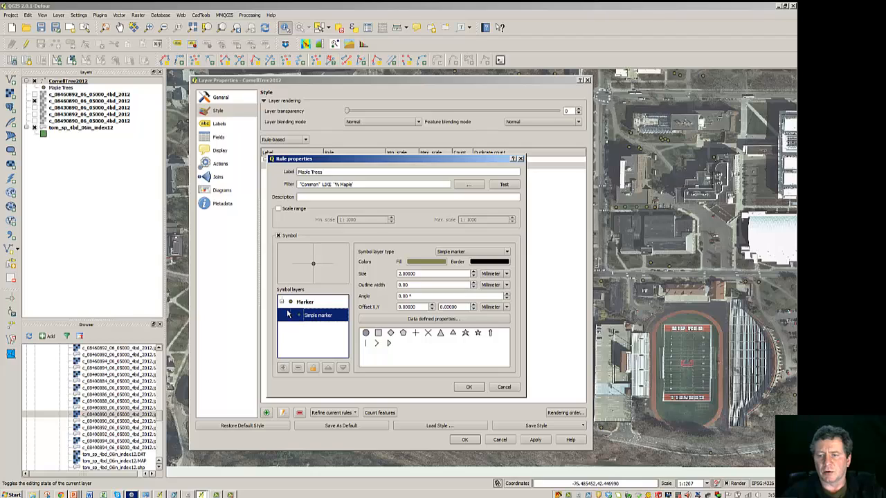
pyautogui.click(507, 254)
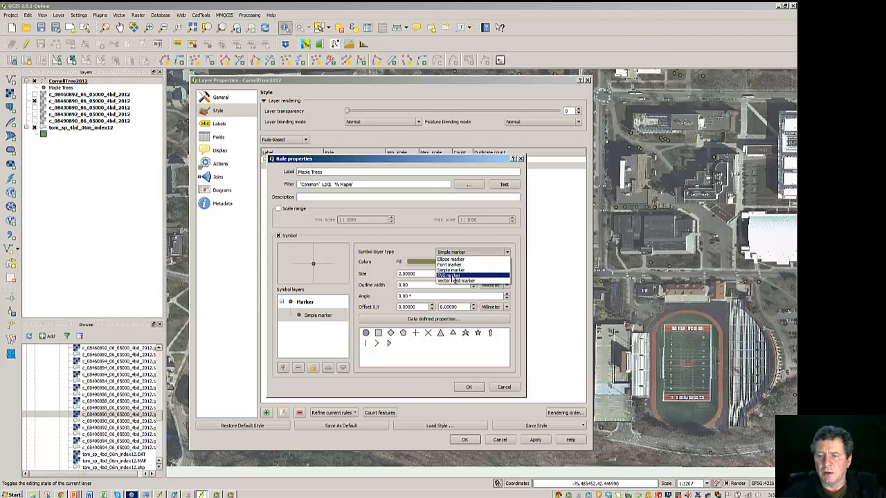
pyautogui.click(453, 276)
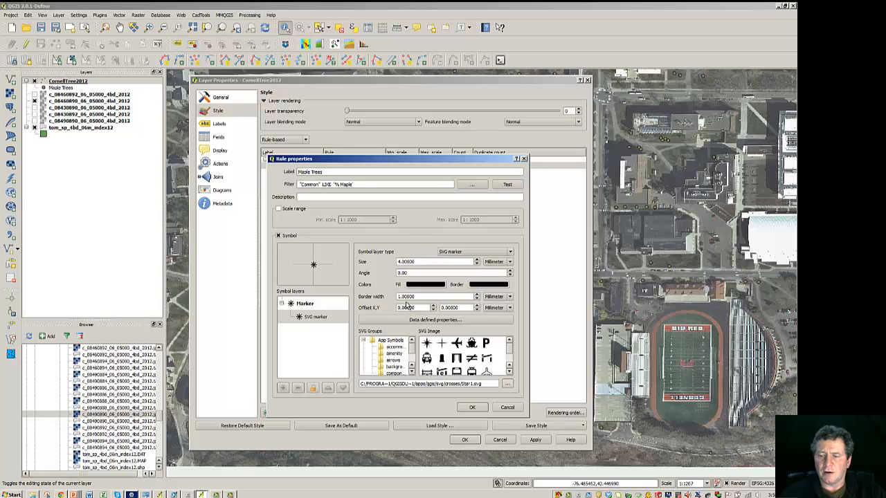
# Step: Choose the deciduous tree image from the symbol SVG group for the Maple Trees marker
pyautogui.scroll(-3, 488, 353)
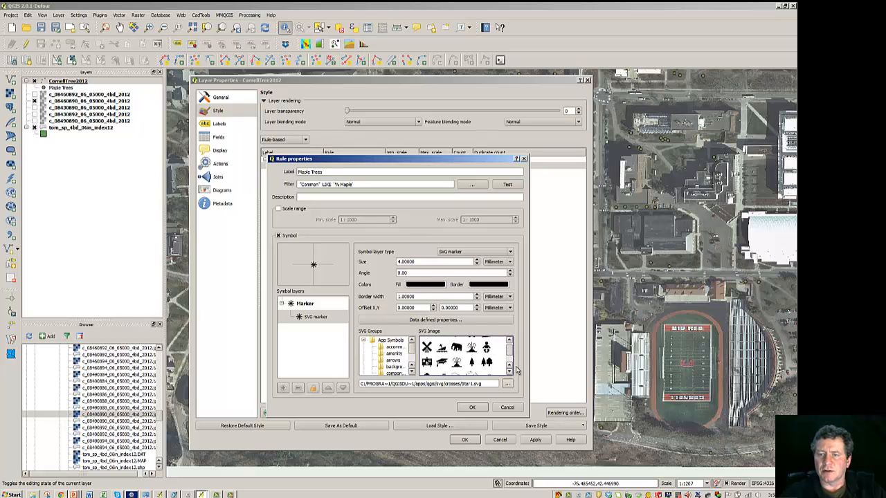
pyautogui.moveTo(412, 162); pyautogui.dragTo(340, 47)
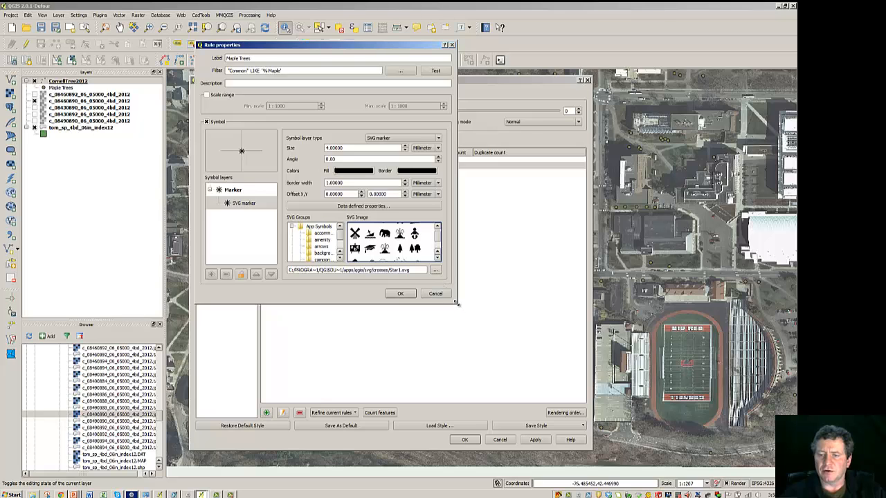
pyautogui.moveTo(456, 303); pyautogui.dragTo(574, 410)
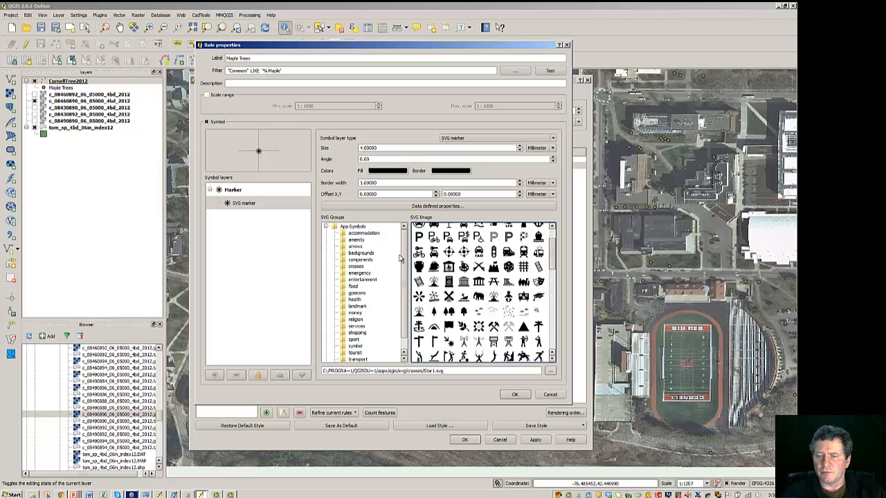
pyautogui.scroll(-1, 401, 255)
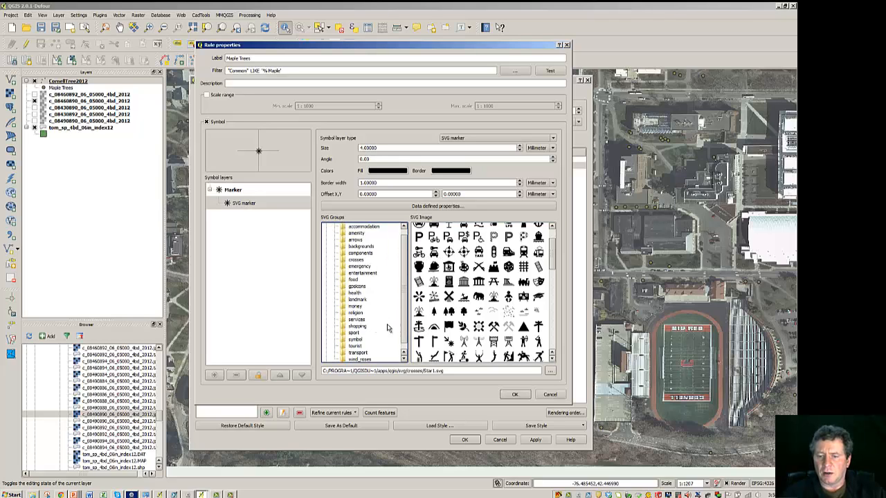
pyautogui.click(358, 340)
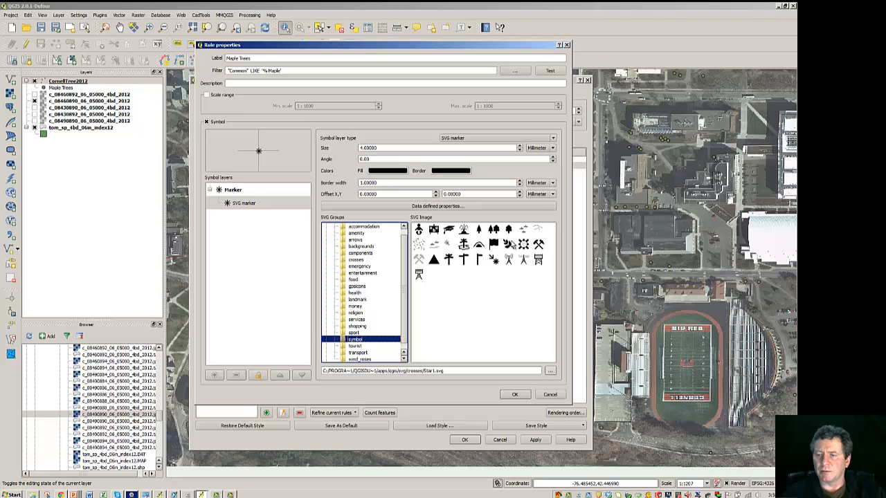
pyautogui.click(510, 231)
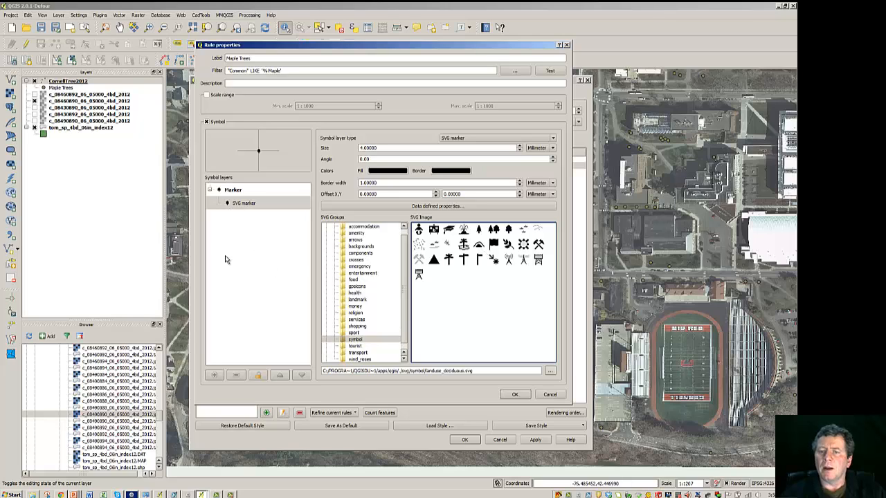
# Step: Set the maple marker's fill colour to dark green
pyautogui.click(389, 174)
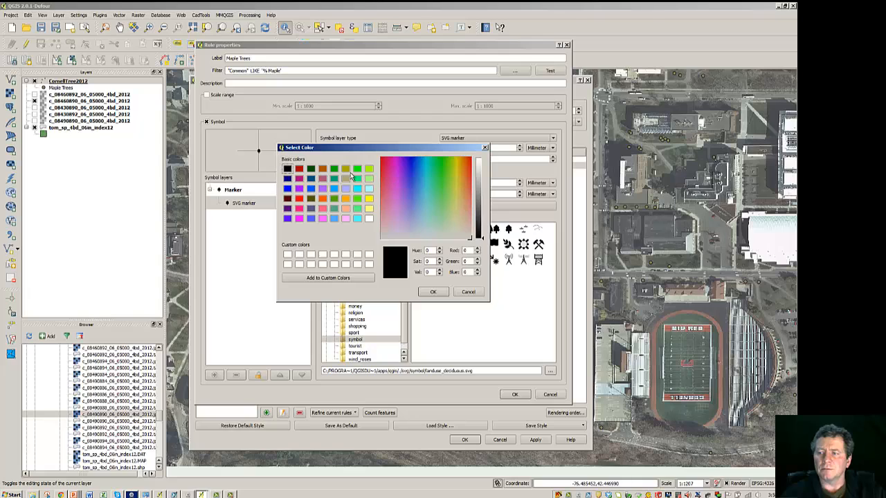
pyautogui.click(310, 170)
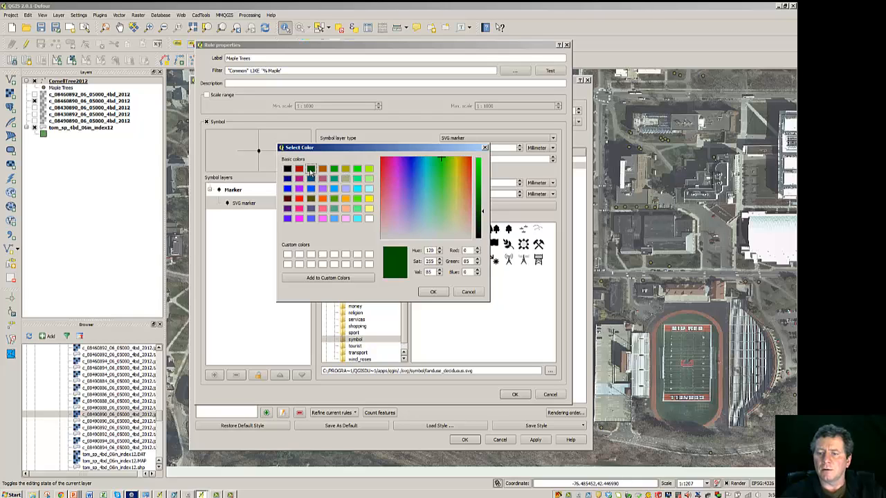
pyautogui.click(430, 291)
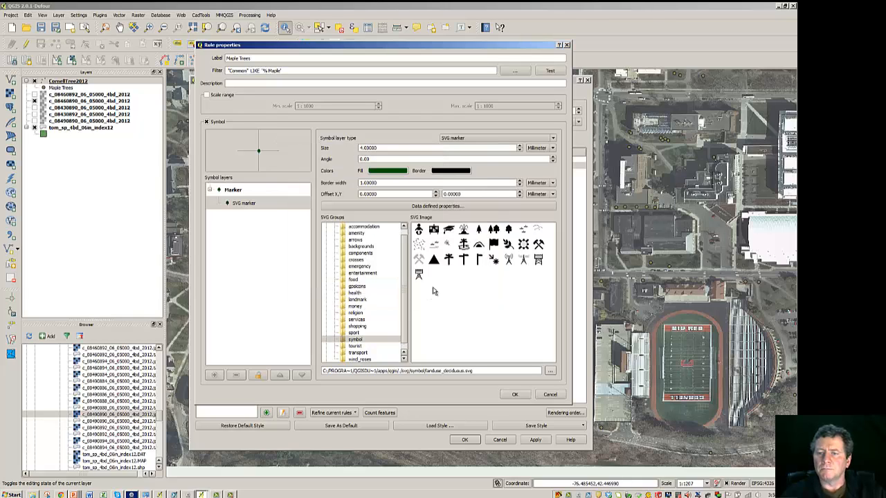
# Step: Increase the maple marker's size and confirm the rule and layer properties to apply the style
pyautogui.click(520, 148)
pyautogui.click(520, 148)
pyautogui.click(520, 149)
pyautogui.click(520, 148)
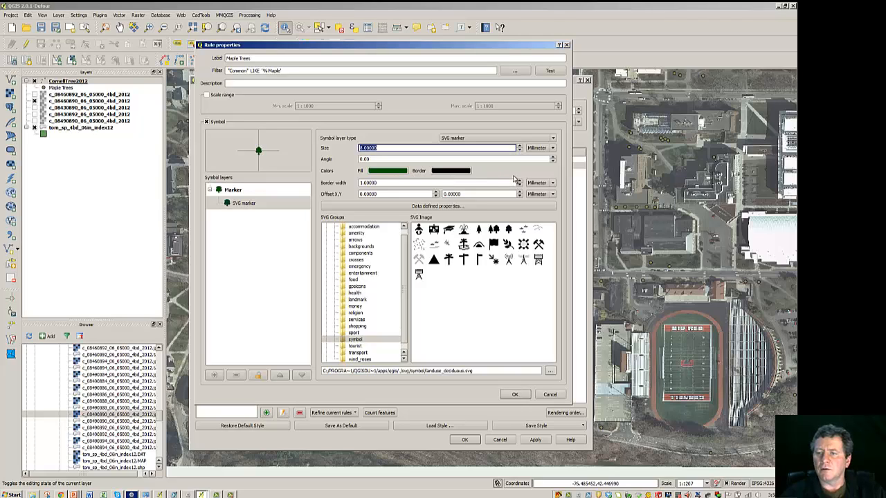
pyautogui.click(520, 186)
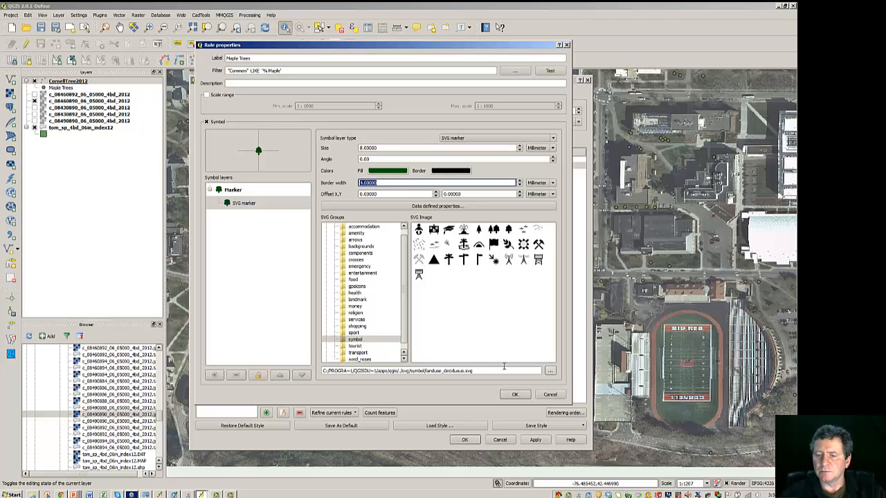
pyautogui.click(513, 396)
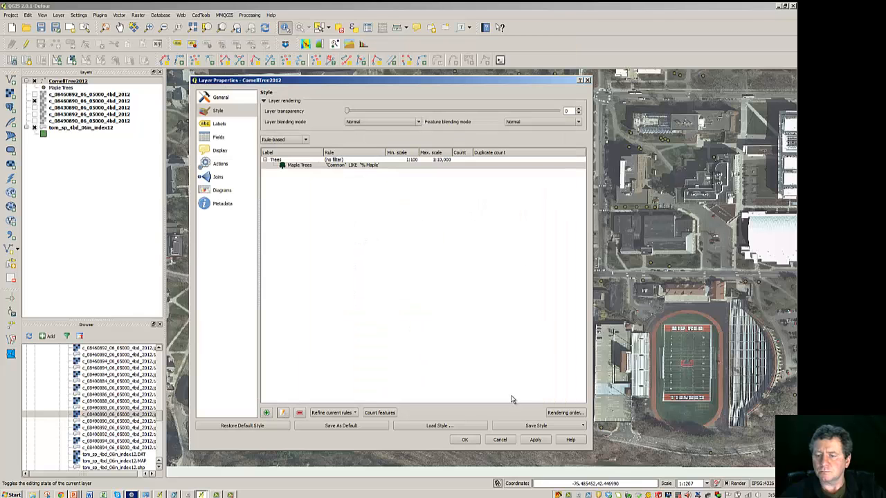
pyautogui.click(466, 440)
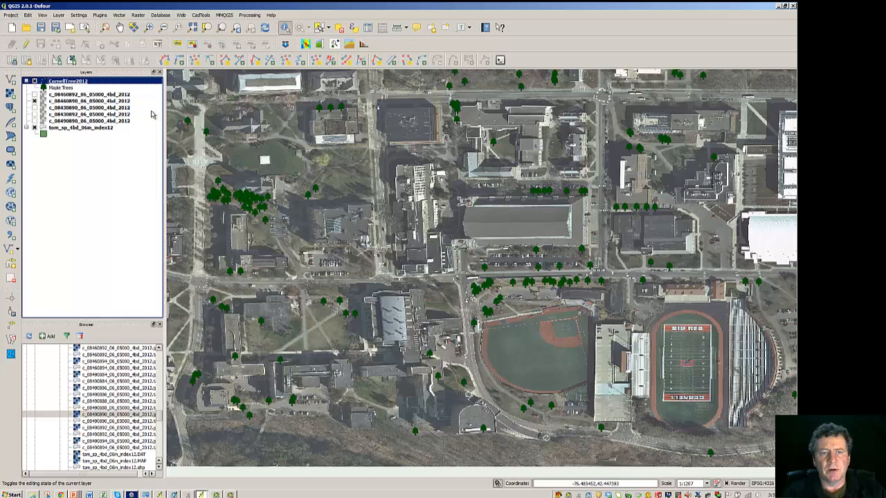
# Step: Reopen the layer's style properties and refine the Trees rule into categories, adding a single blank category rule
pyautogui.rightClick(75, 83)
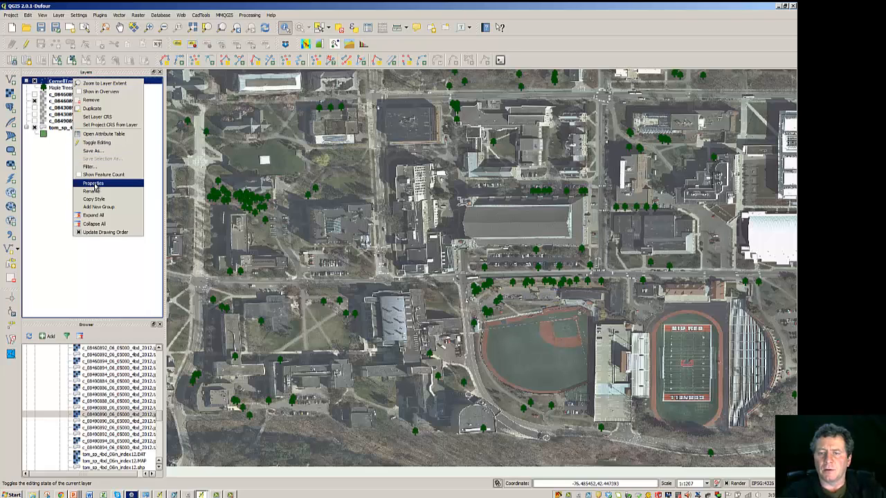
pyautogui.click(94, 183)
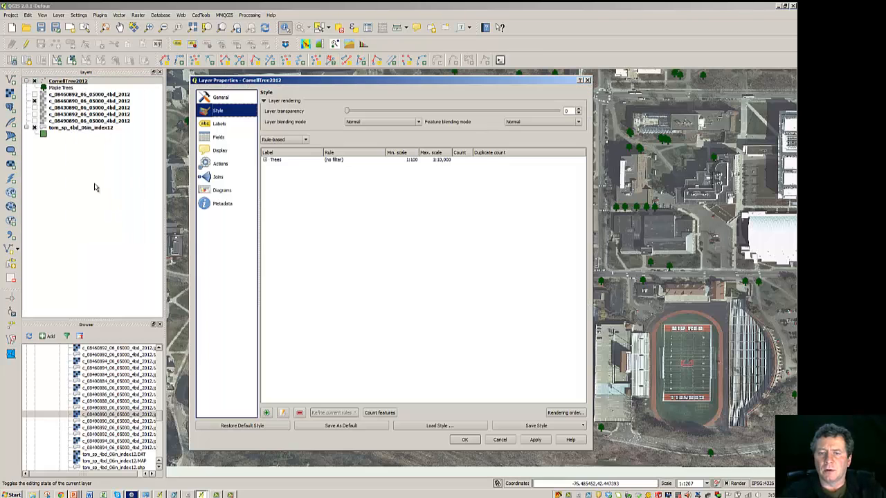
pyautogui.click(265, 160)
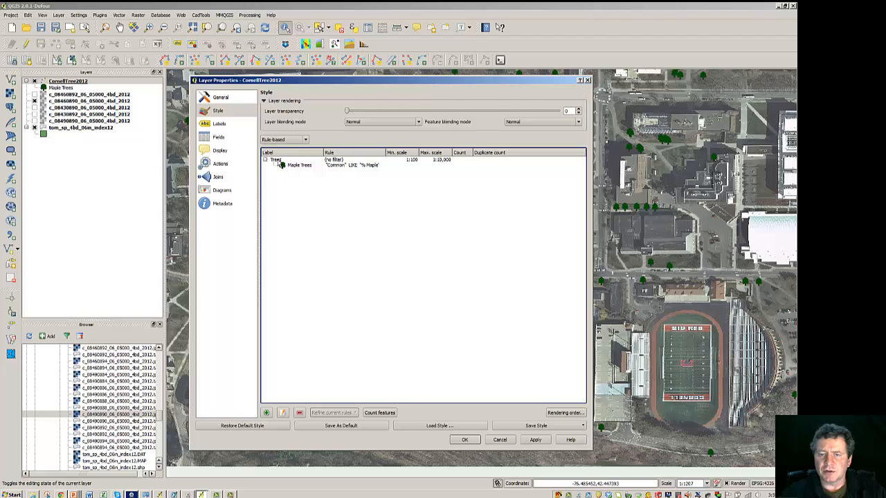
pyautogui.click(280, 161)
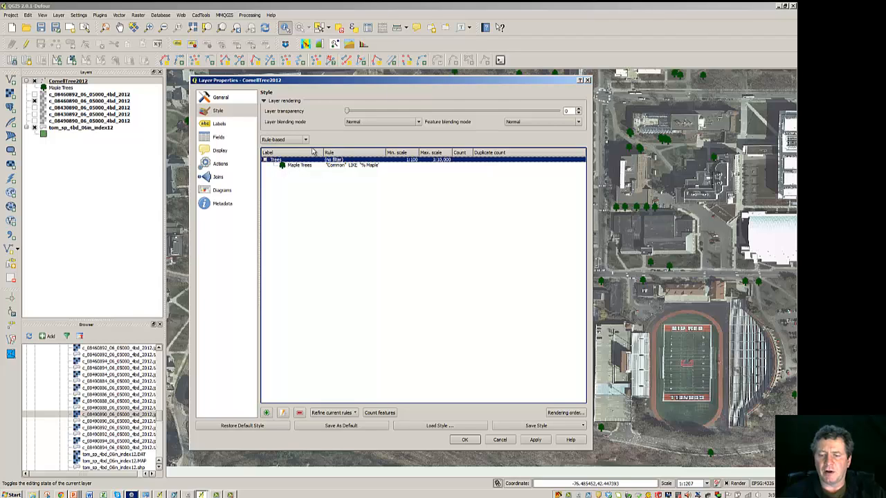
pyautogui.click(349, 413)
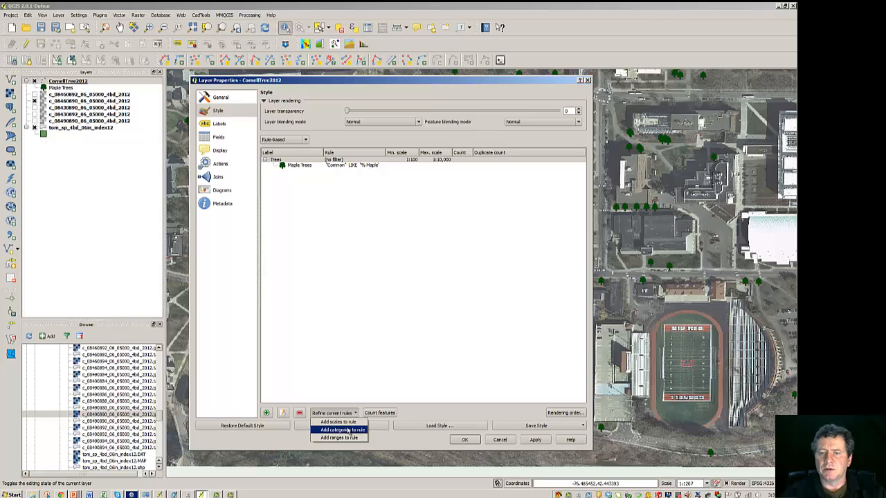
pyautogui.click(343, 429)
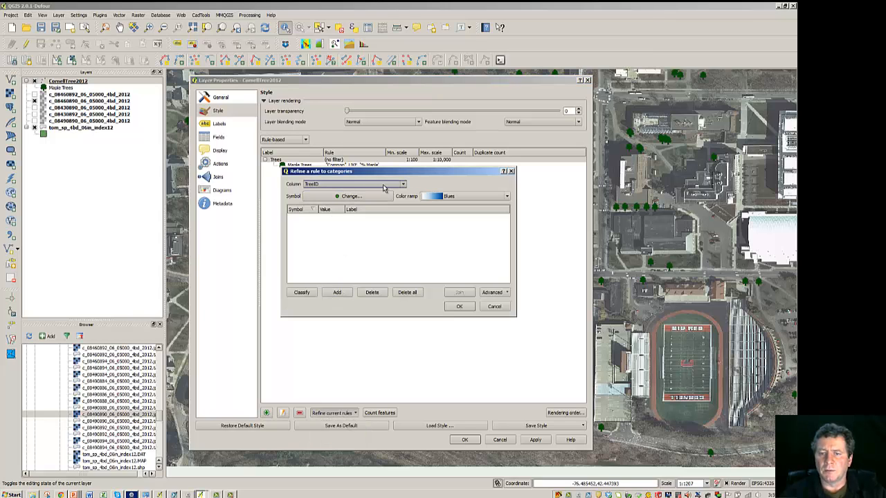
pyautogui.click(404, 186)
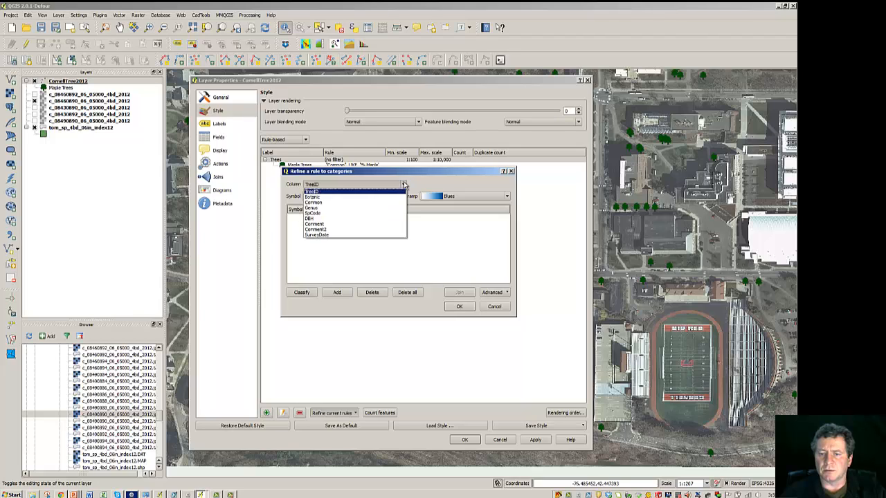
pyautogui.click(405, 185)
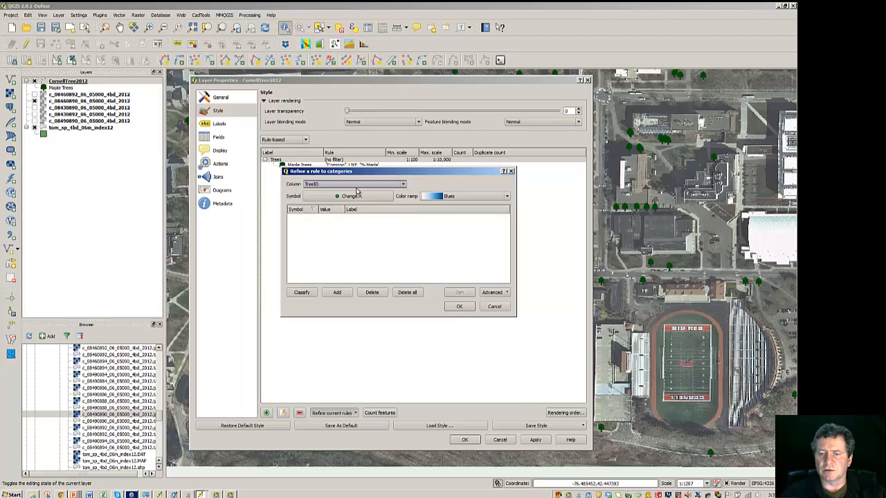
pyautogui.click(337, 292)
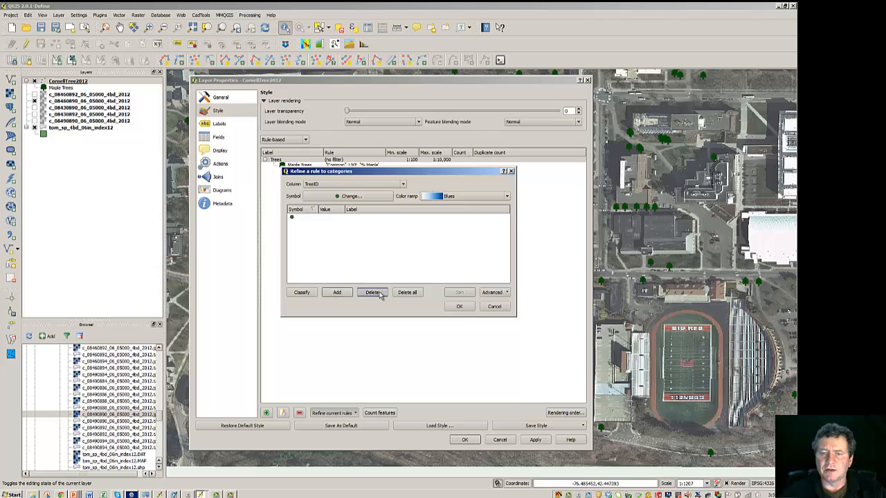
pyautogui.click(459, 307)
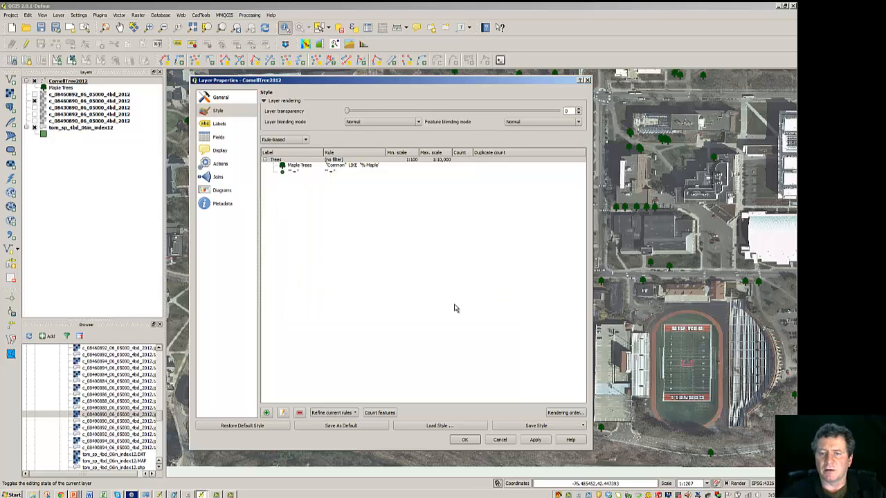
# Step: Open the blank category rule's properties and label it Pines
pyautogui.click(297, 173)
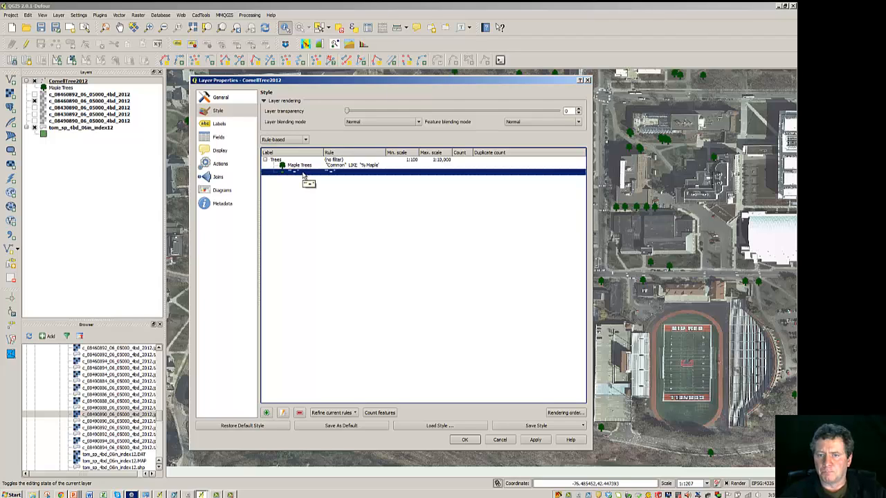
pyautogui.click(284, 413)
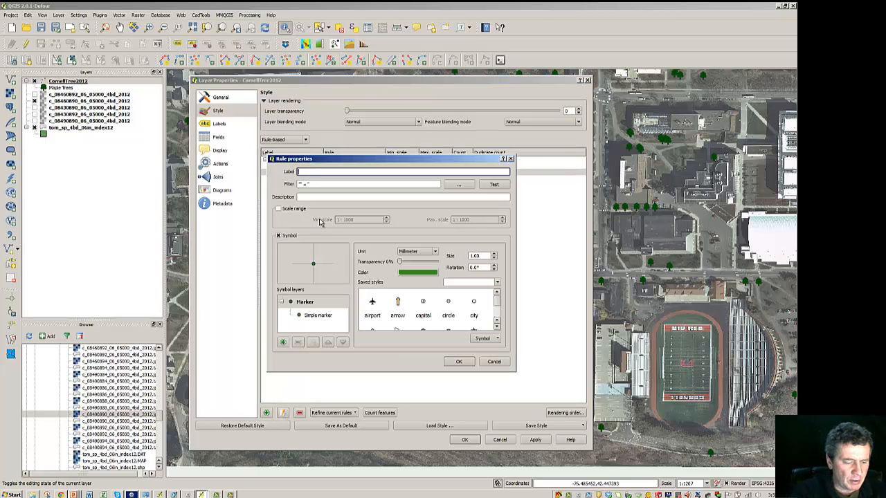
pyautogui.write('Pines')
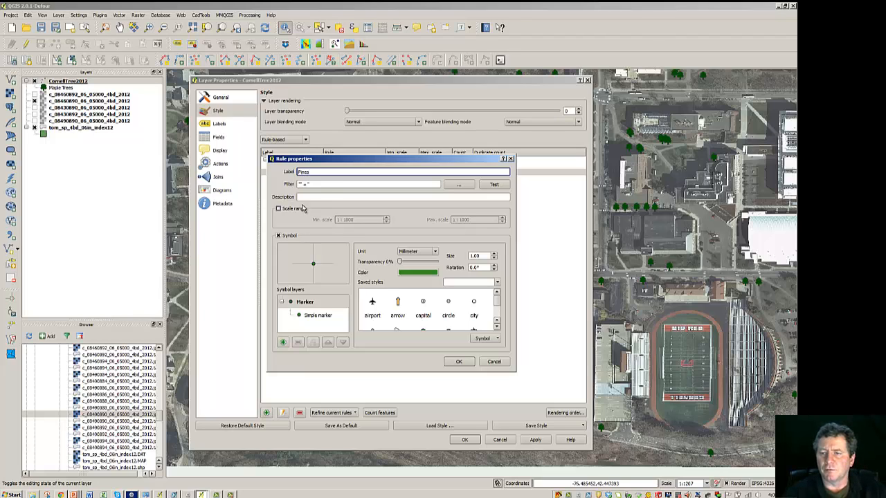
# Step: Clear the rule's filter expression and start a new one with the Common field and the LIKE operator
pyautogui.click(320, 184)
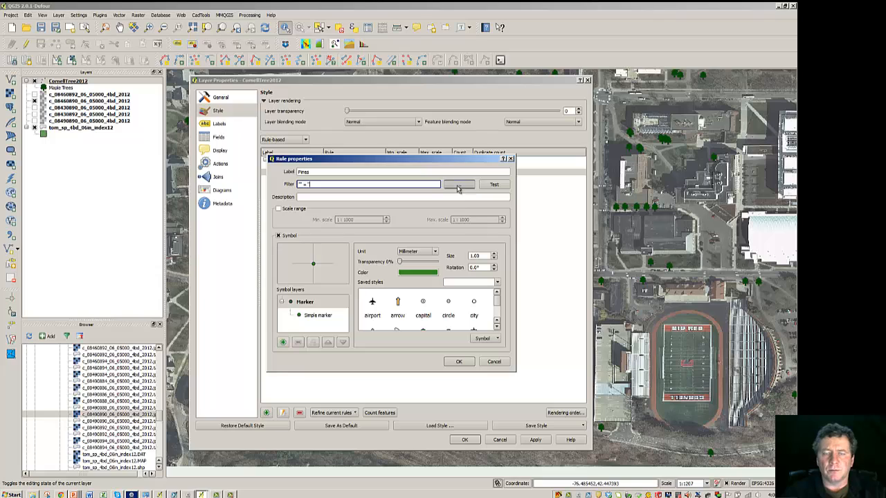
pyautogui.click(446, 186)
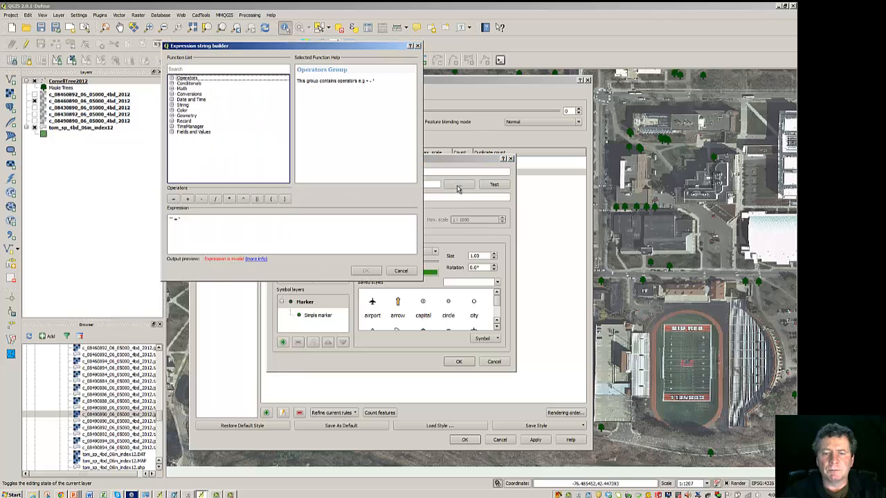
pyautogui.tripleClick(189, 222)
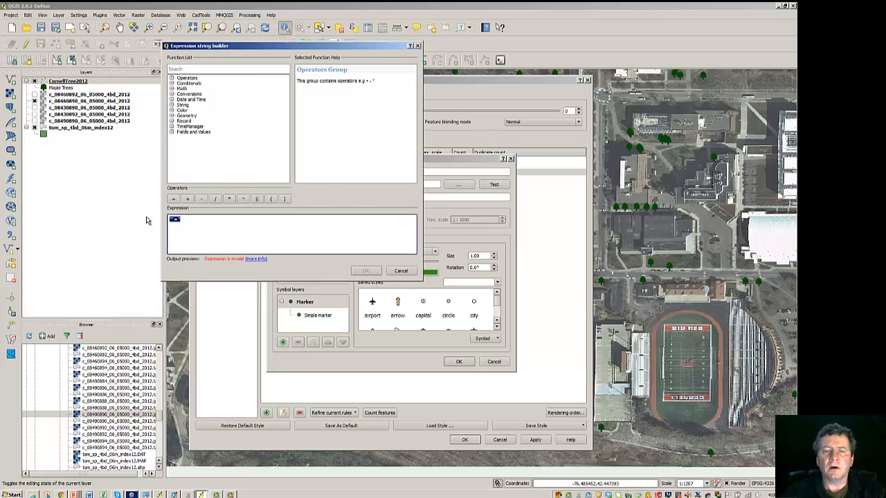
pyautogui.press('Delete')
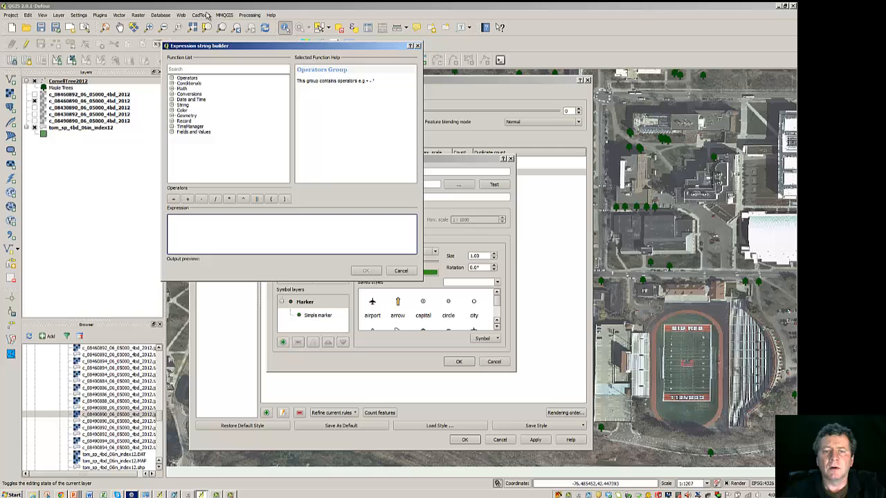
pyautogui.click(172, 133)
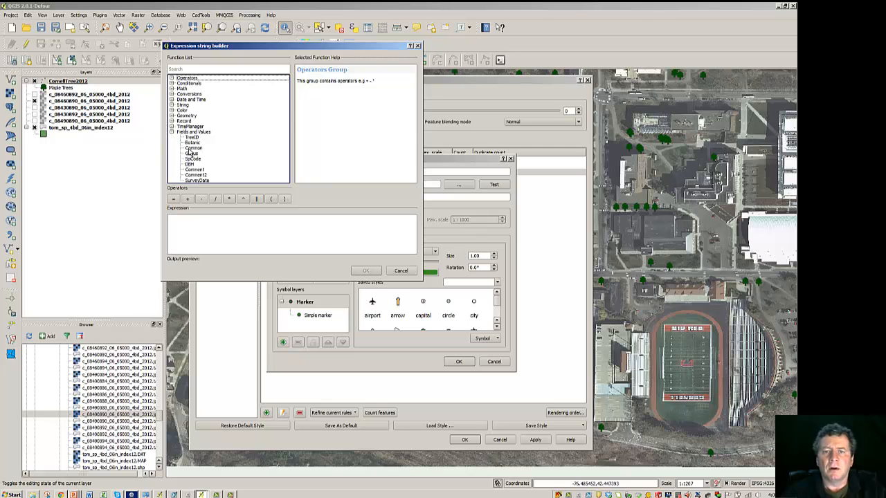
pyautogui.doubleClick(189, 148)
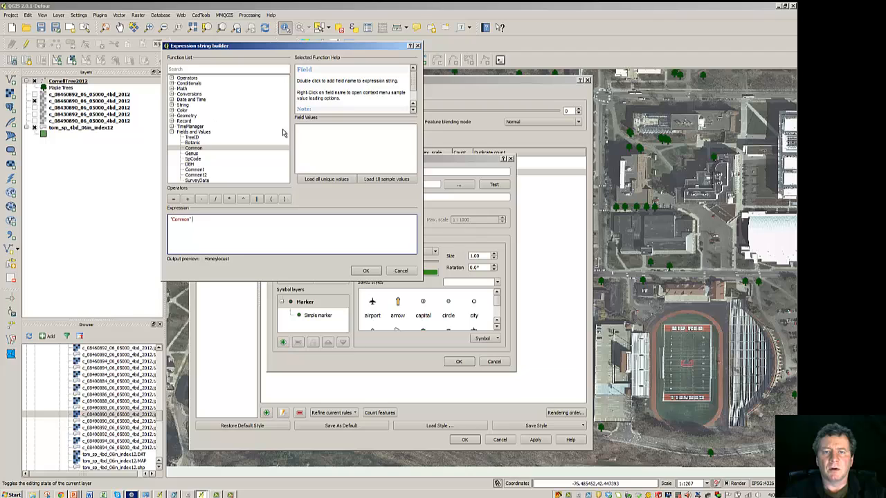
pyautogui.doubleClick(188, 78)
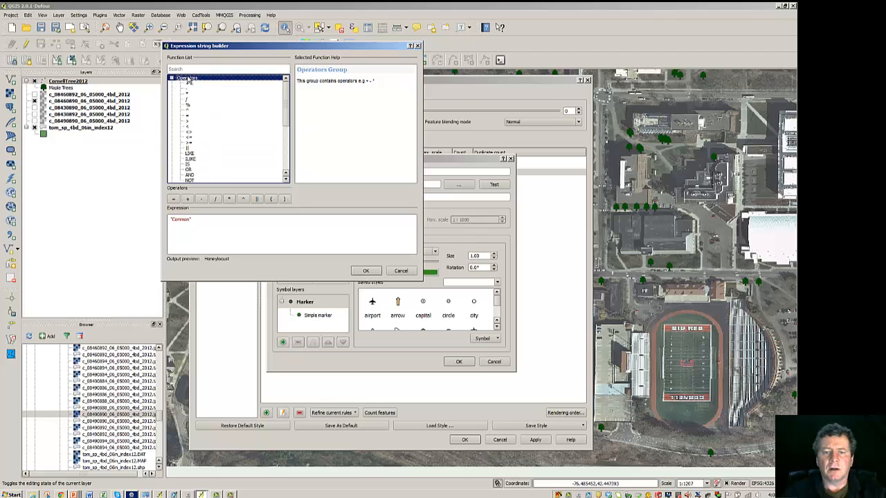
pyautogui.doubleClick(190, 154)
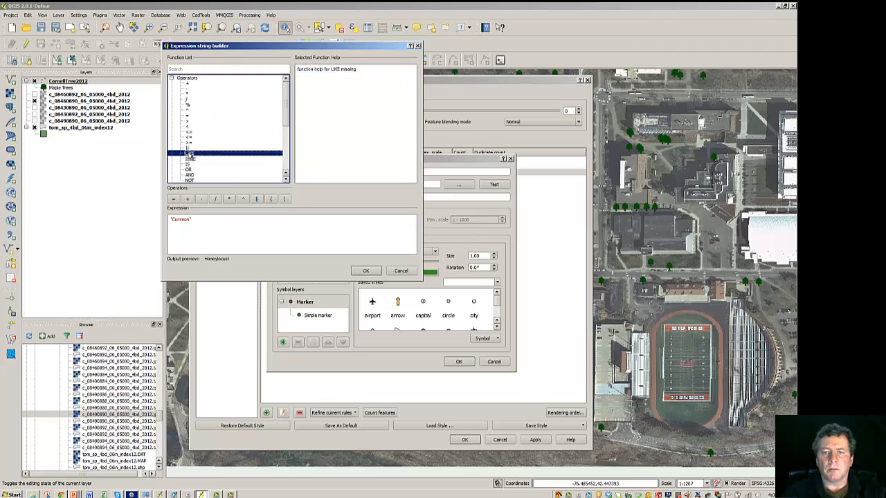
# Step: Complete the filter as "Common" LIKE '%Pine' using the field's listed values, accept it and test it
pyautogui.scroll(-7, 283, 105)
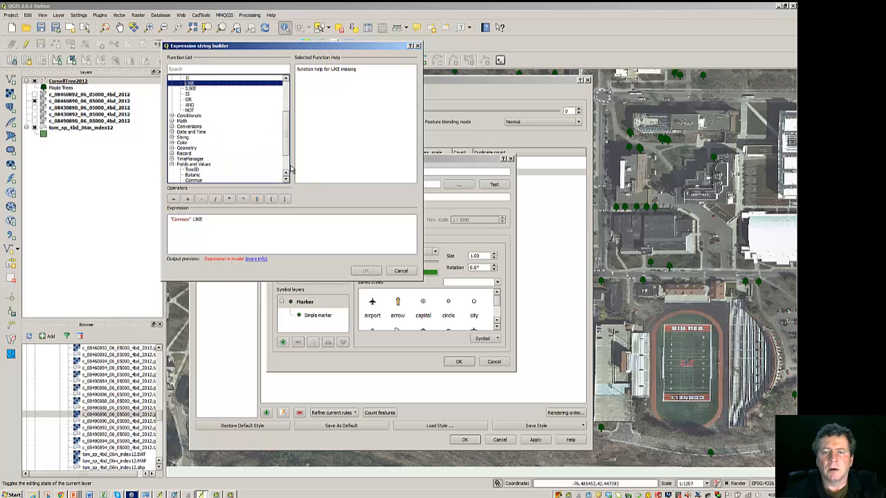
pyautogui.click(194, 149)
pyautogui.click(310, 182)
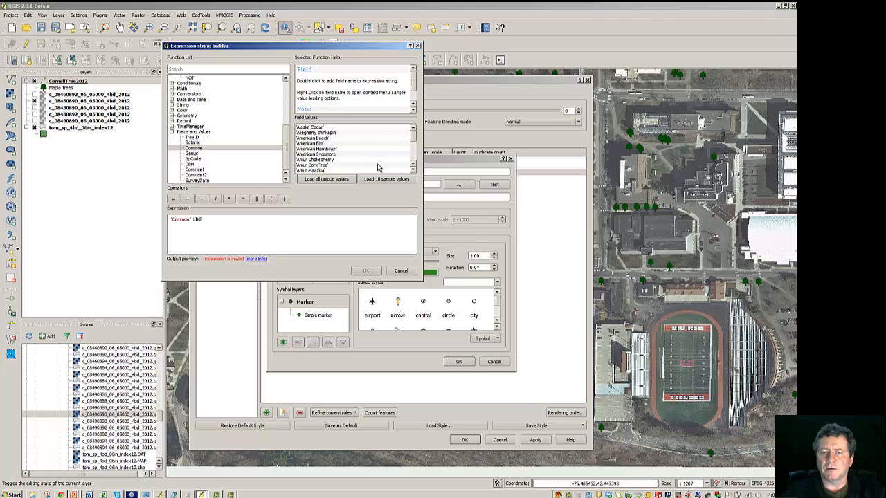
pyautogui.click(413, 172)
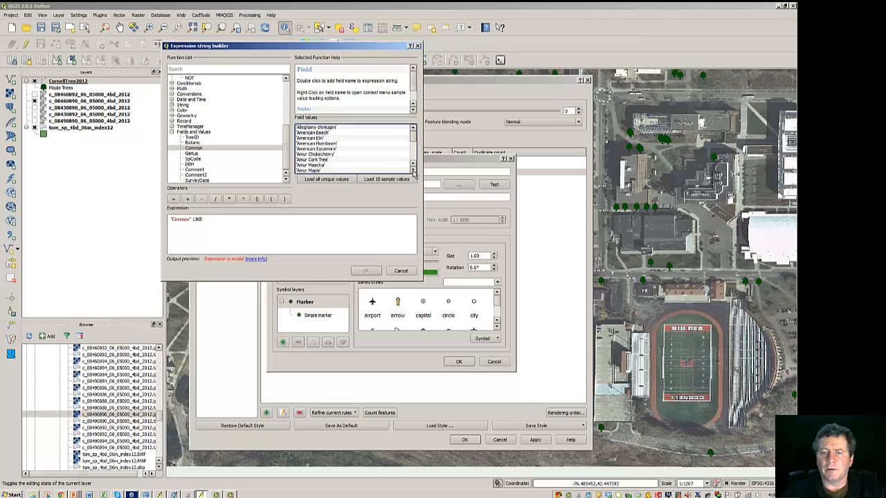
pyautogui.click(413, 171)
pyautogui.click(414, 171)
pyautogui.click(414, 171)
pyautogui.click(413, 171)
pyautogui.click(413, 171)
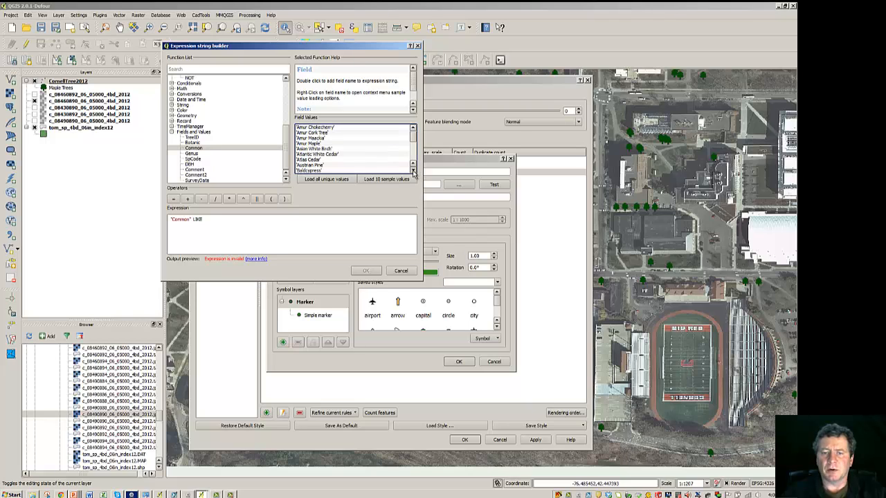
pyautogui.click(413, 171)
pyautogui.click(306, 160)
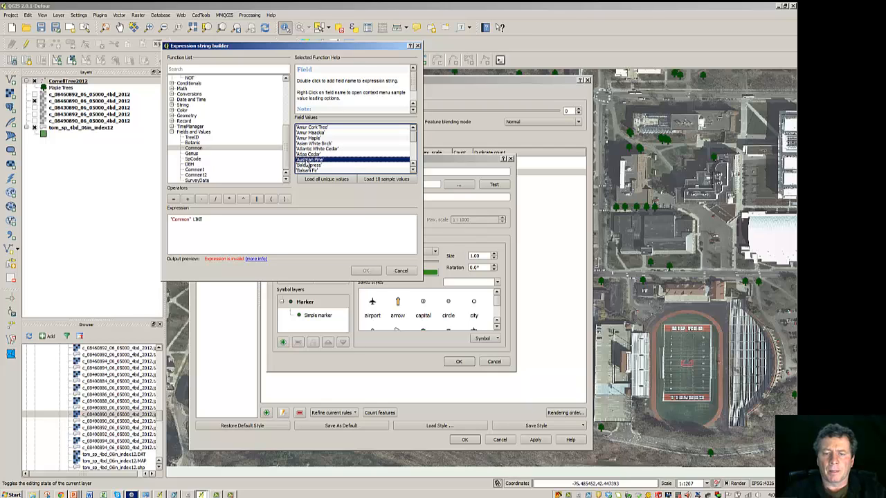
pyautogui.doubleClick(306, 161)
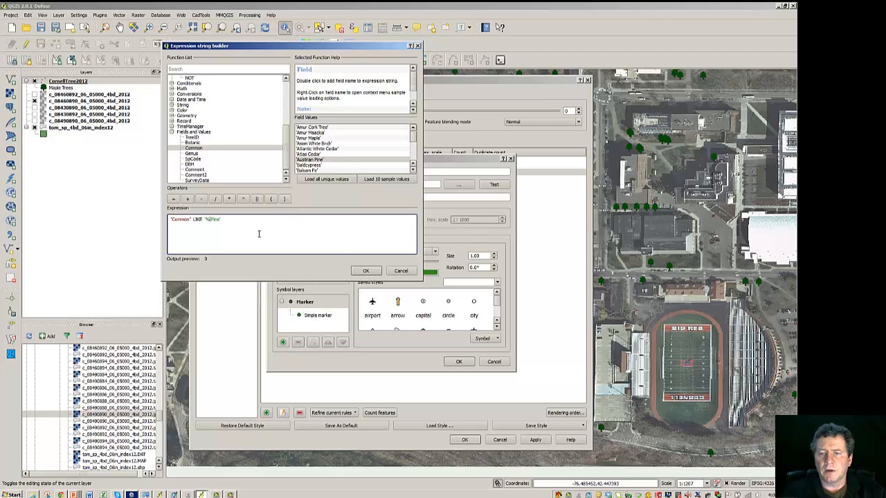
pyautogui.click(361, 271)
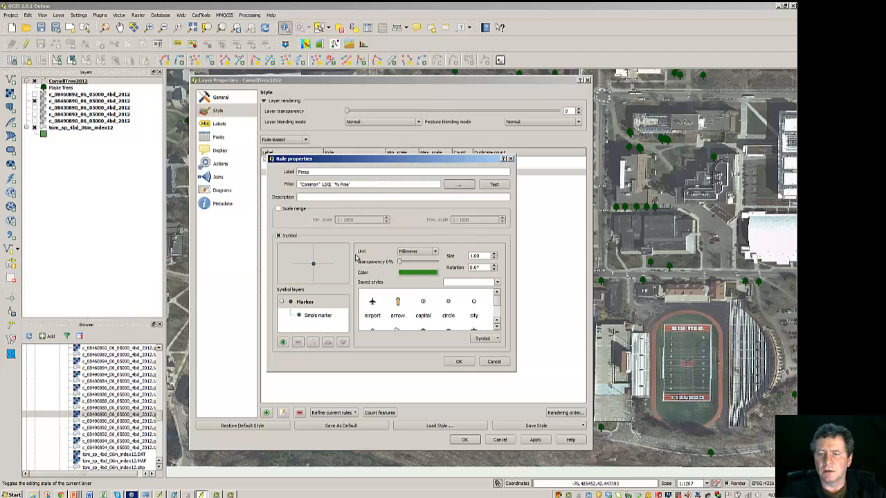
pyautogui.click(494, 184)
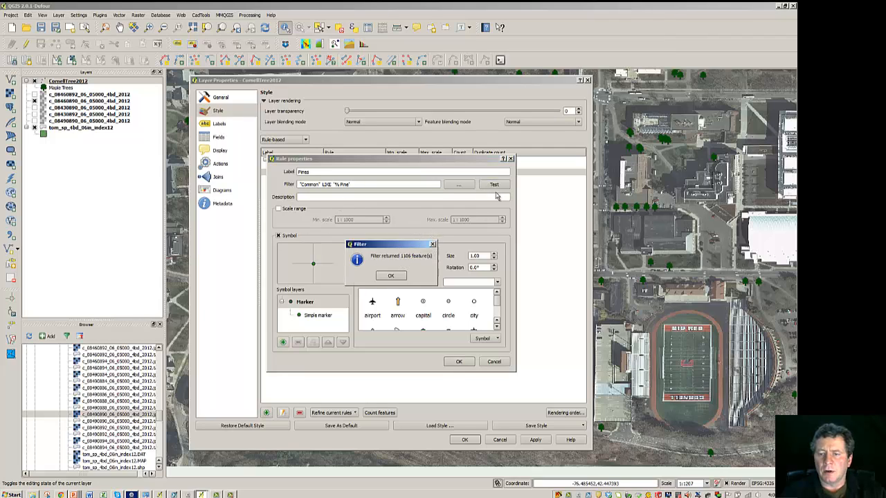
pyautogui.click(398, 276)
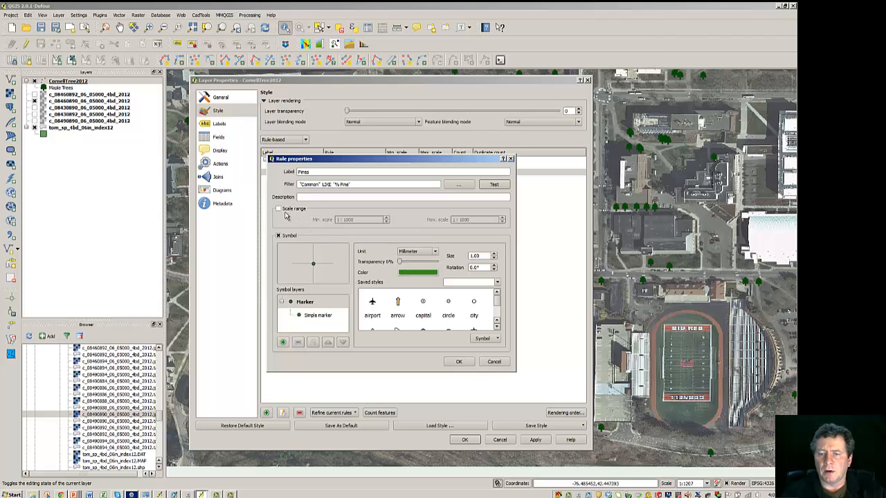
# Step: Enable a scale range for the Pines rule with minimum 1:100 and maximum 1:2000
pyautogui.click(279, 209)
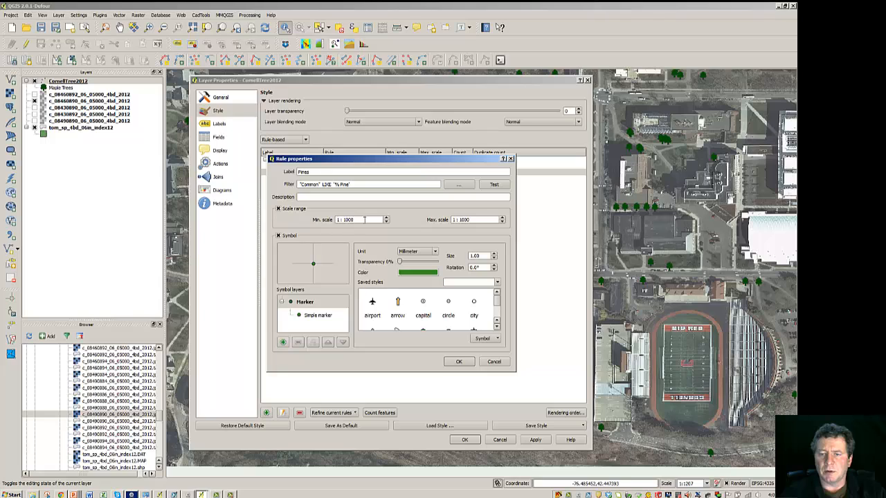
pyautogui.click(356, 220)
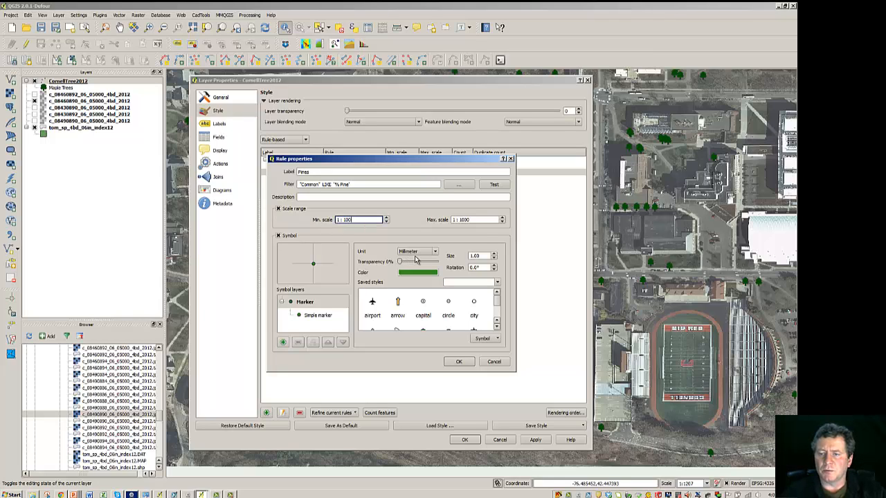
pyautogui.doubleClick(478, 221)
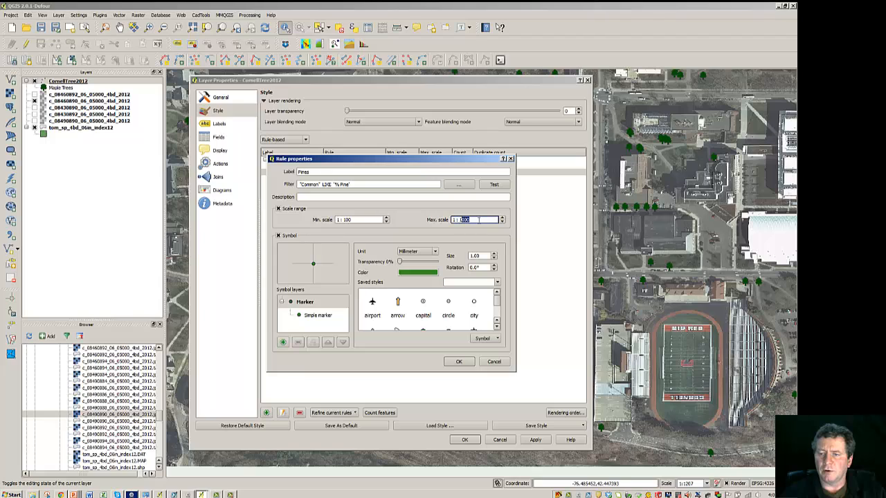
pyautogui.click(477, 220)
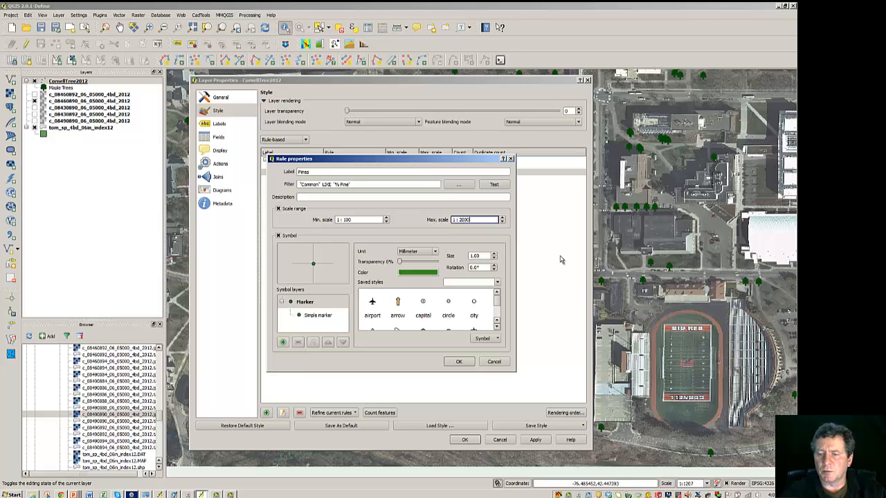
# Step: Change the Pines marker's symbol layer type to SVG marker
pyautogui.click(308, 315)
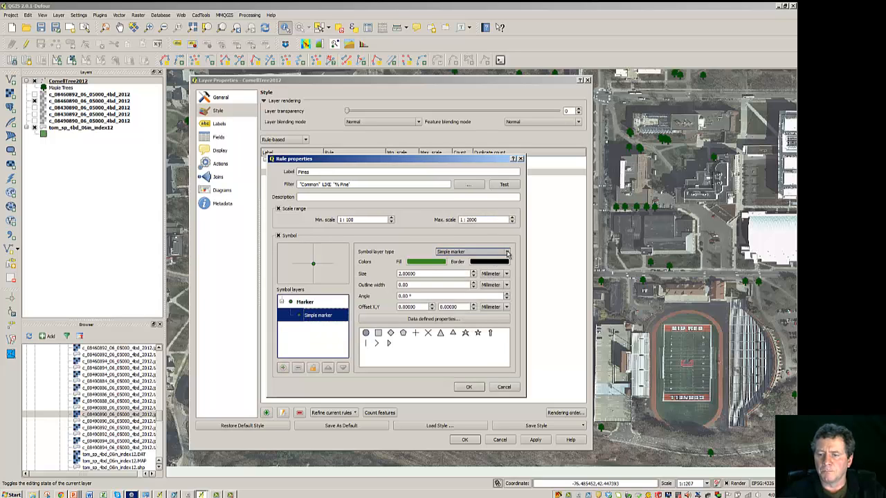
pyautogui.click(457, 252)
pyautogui.click(447, 277)
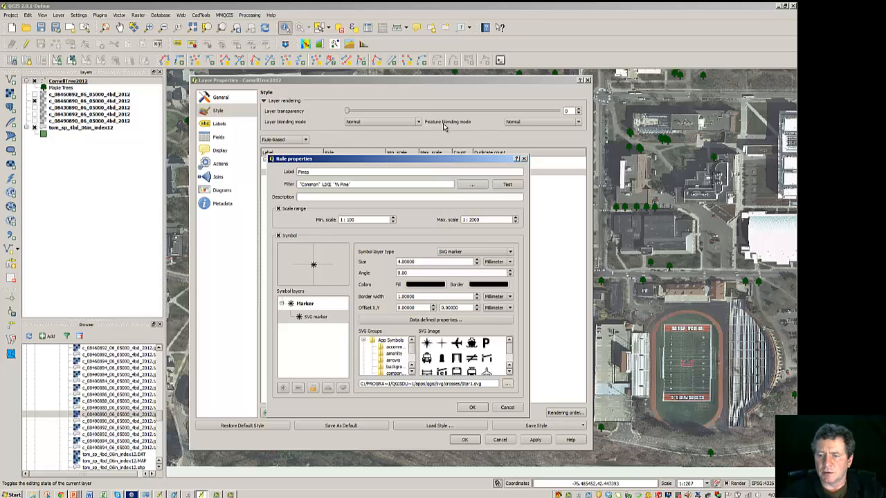
# Step: Choose the coniferous tree image from the symbol SVG group for the Pines marker
pyautogui.moveTo(440, 160); pyautogui.dragTo(369, 80)
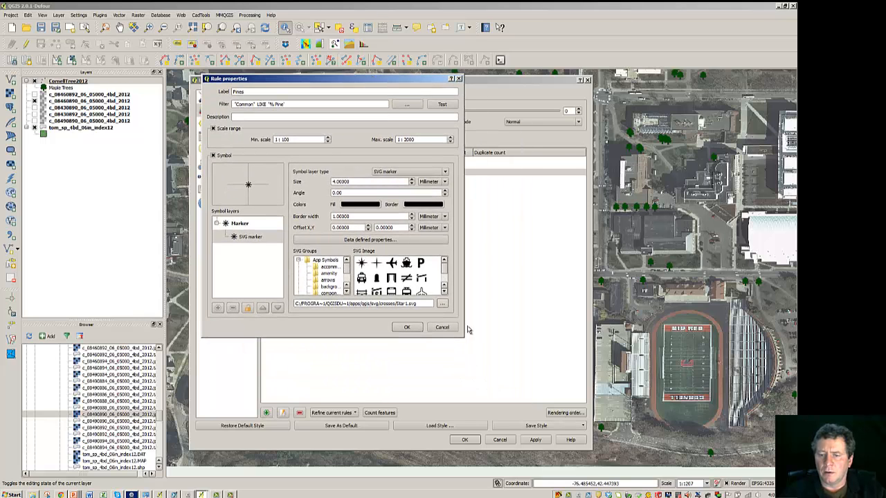
pyautogui.moveTo(463, 336); pyautogui.dragTo(591, 430)
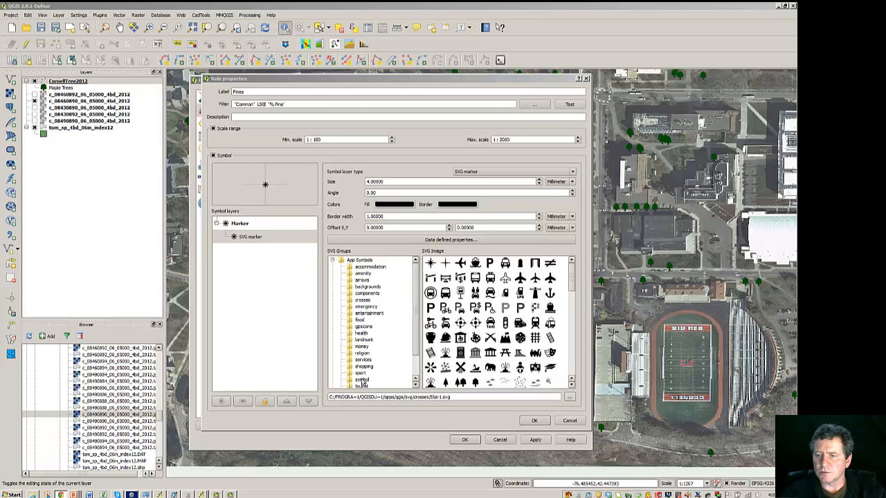
pyautogui.click(362, 380)
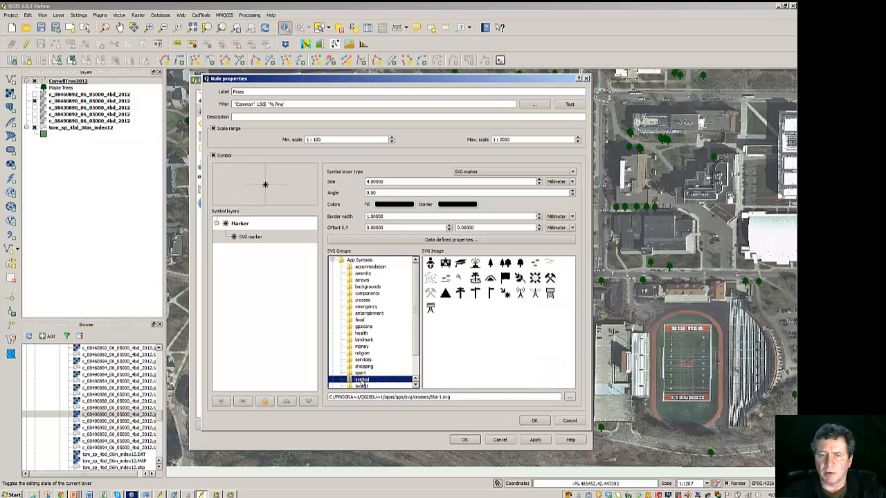
pyautogui.click(491, 265)
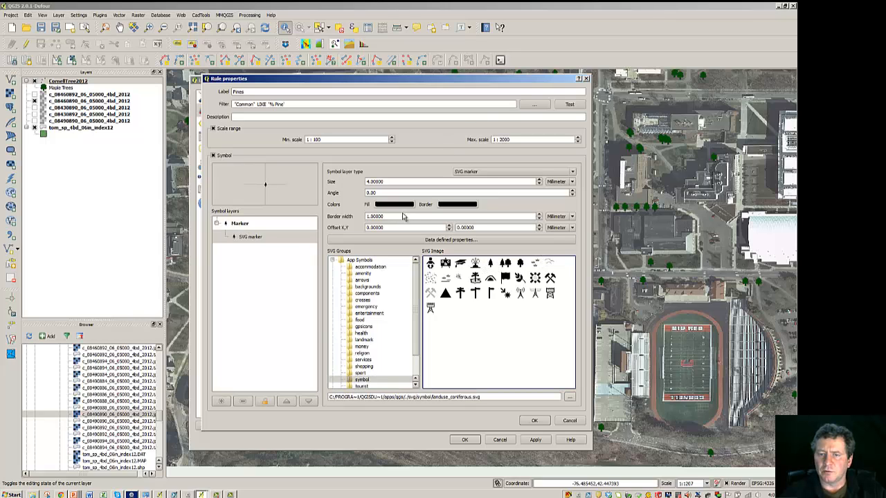
# Step: Set the pine marker's fill colour to green
pyautogui.click(395, 205)
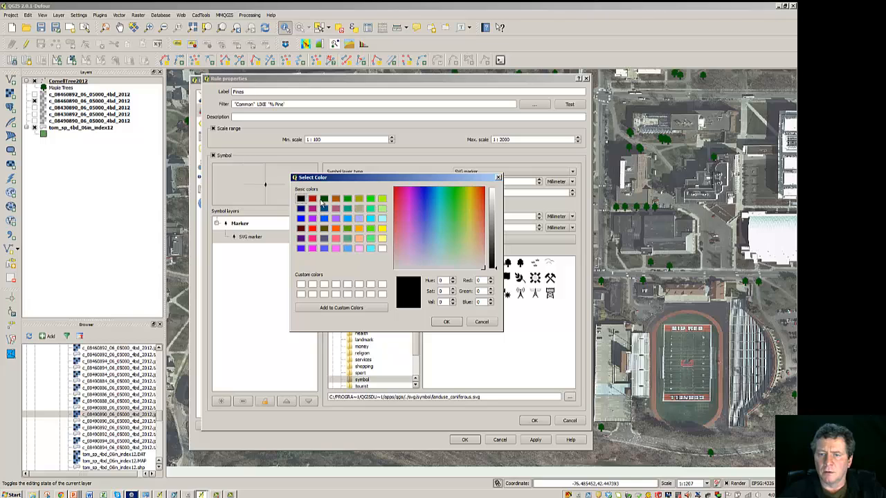
pyautogui.click(324, 199)
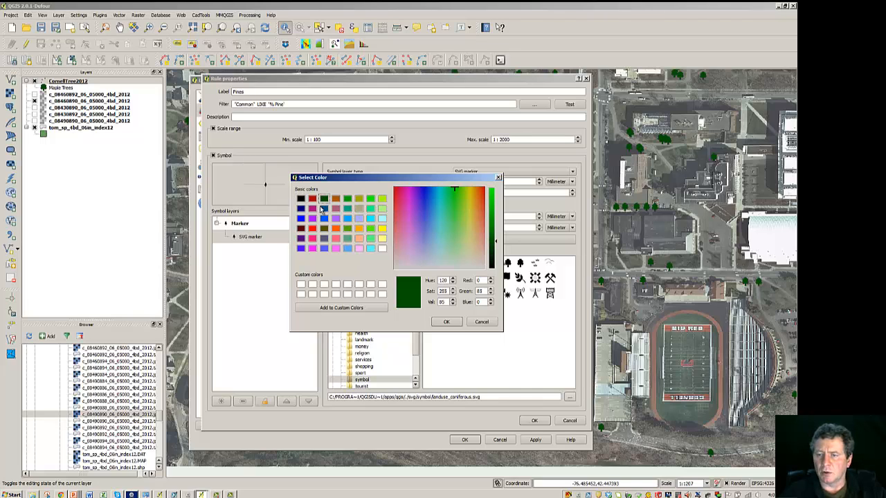
pyautogui.click(347, 199)
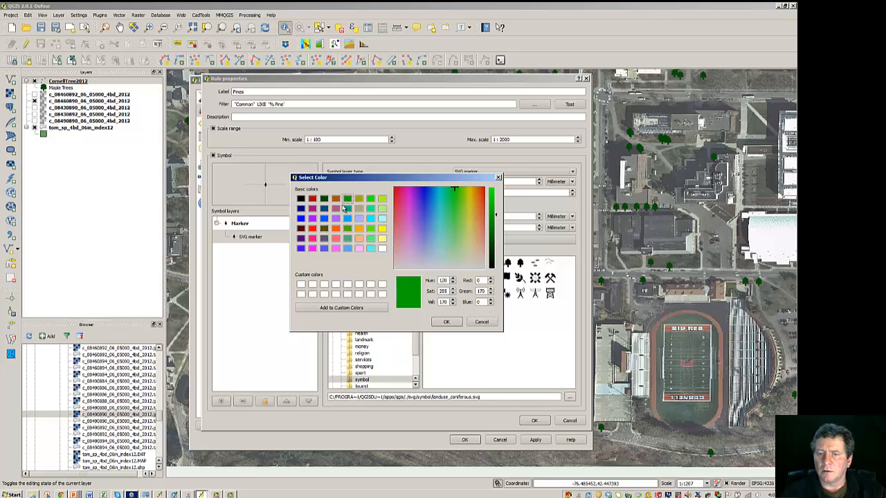
pyautogui.click(445, 322)
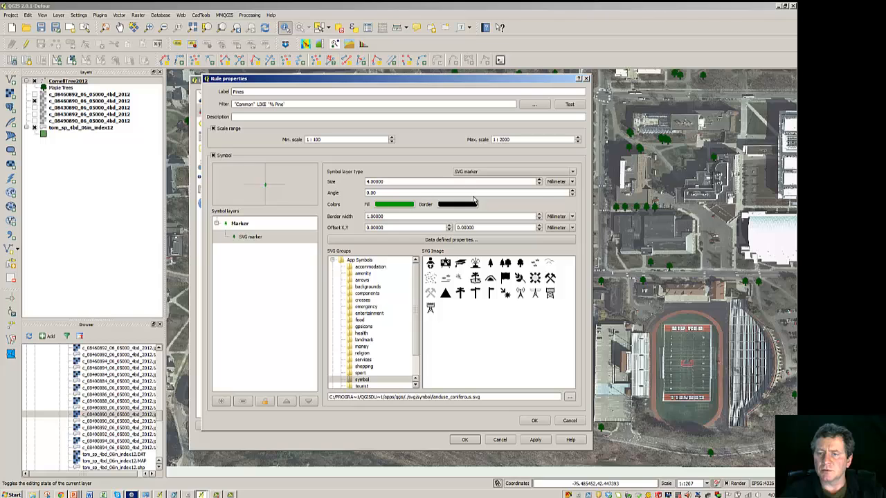
# Step: Increase the Pines marker's size and border width
pyautogui.click(540, 180)
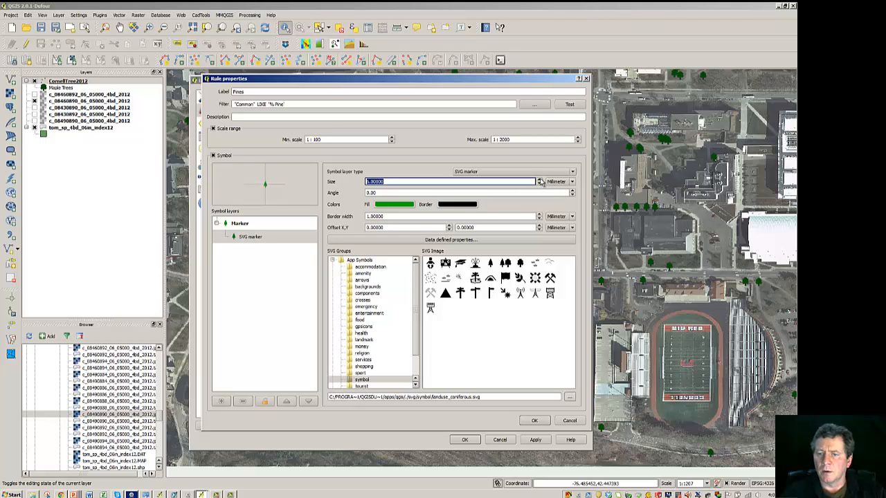
pyautogui.click(541, 181)
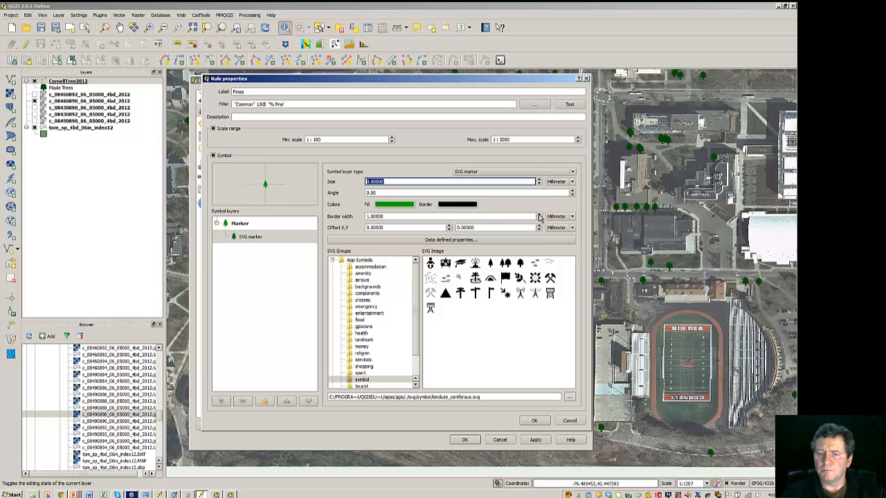
pyautogui.click(540, 217)
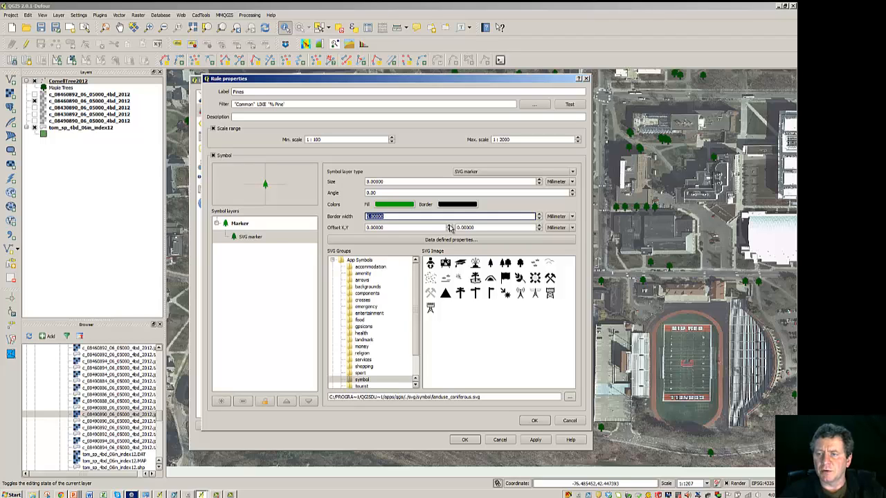
pyautogui.click(478, 333)
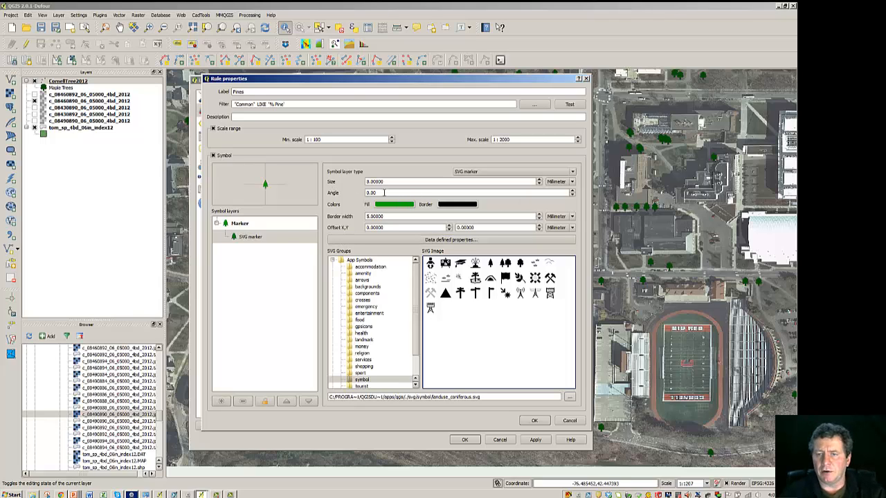
# Step: Set the Pines marker's angle to 90 degrees
pyautogui.moveTo(384, 193); pyautogui.dragTo(359, 197)
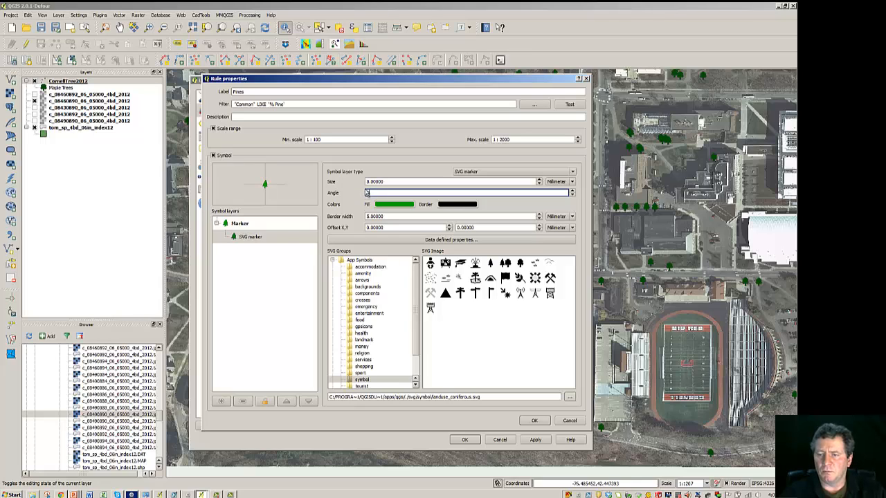
pyautogui.write('90')
pyautogui.press('Tab')
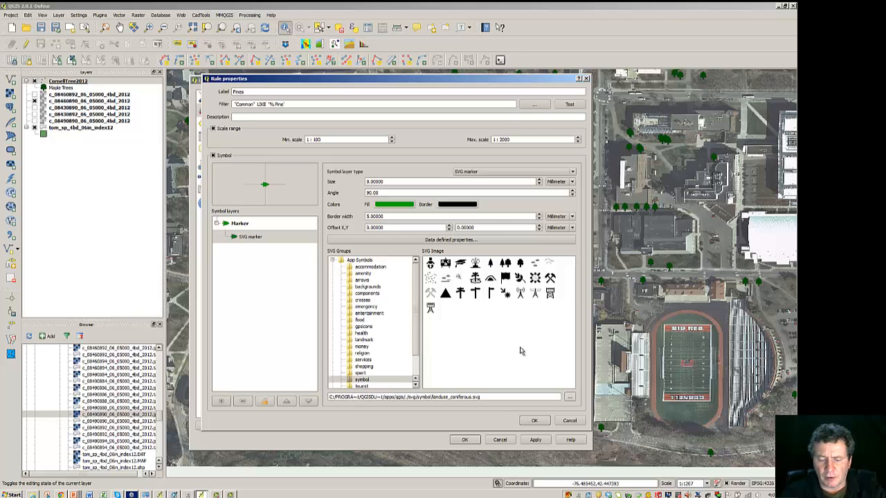
# Step: Set the Pines marker's angle to 45 degrees and confirm the rule properties
pyautogui.doubleClick(387, 193)
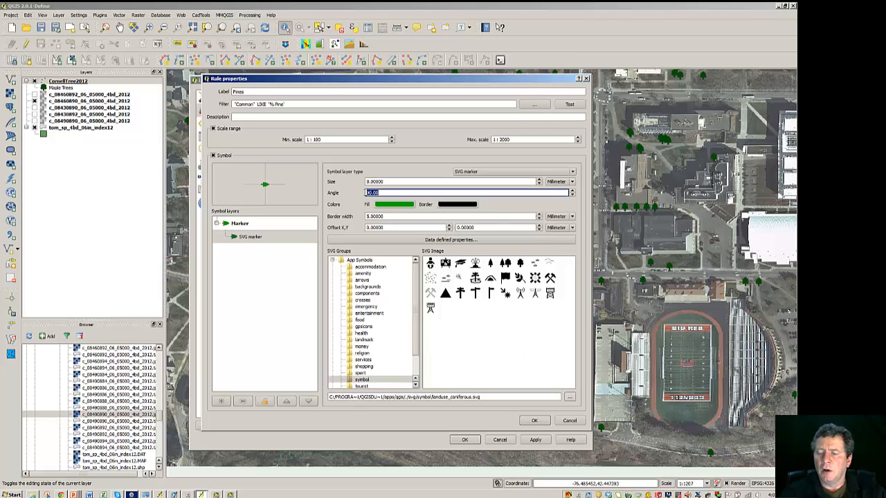
pyautogui.write('45')
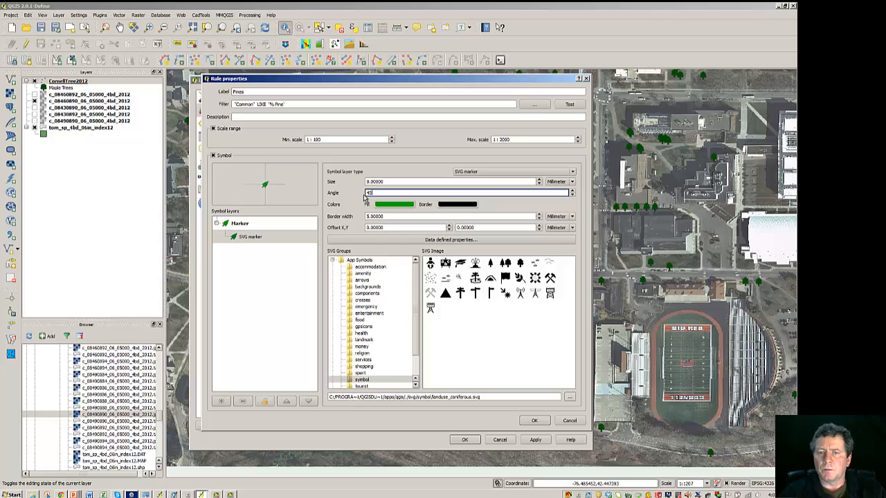
pyautogui.click(500, 350)
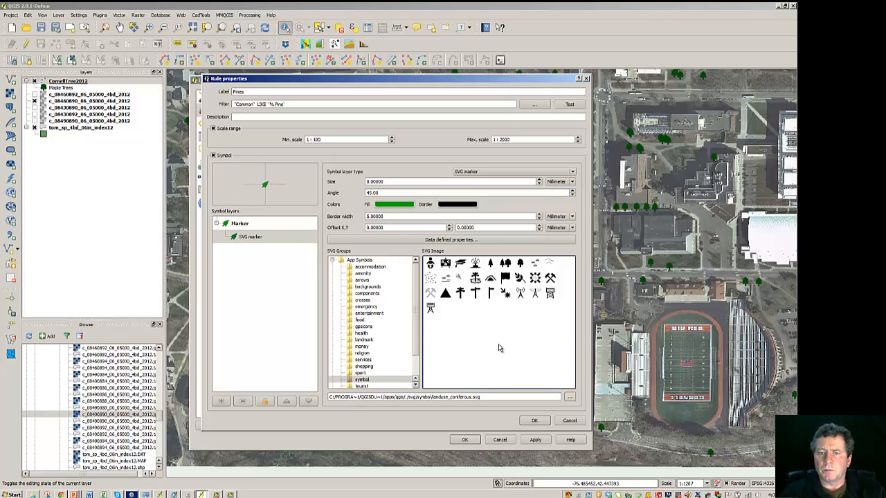
pyautogui.click(532, 421)
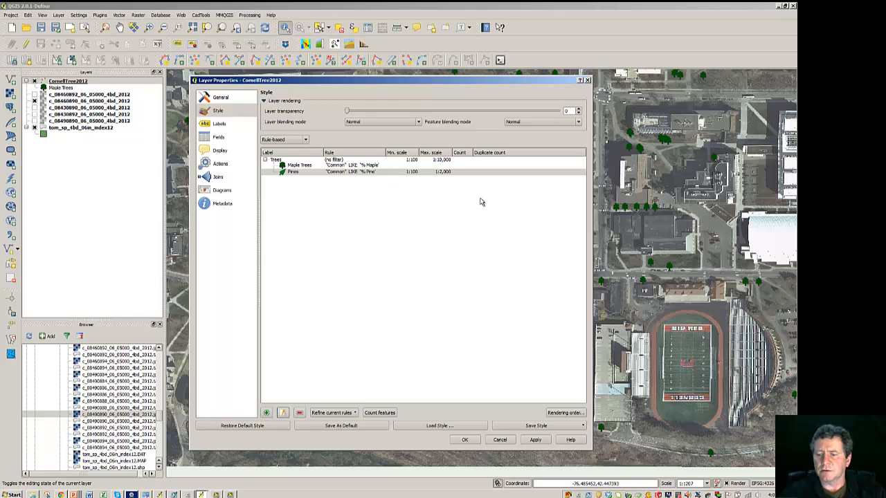
# Step: Apply the rule-based style and close the layer properties
pyautogui.click(537, 441)
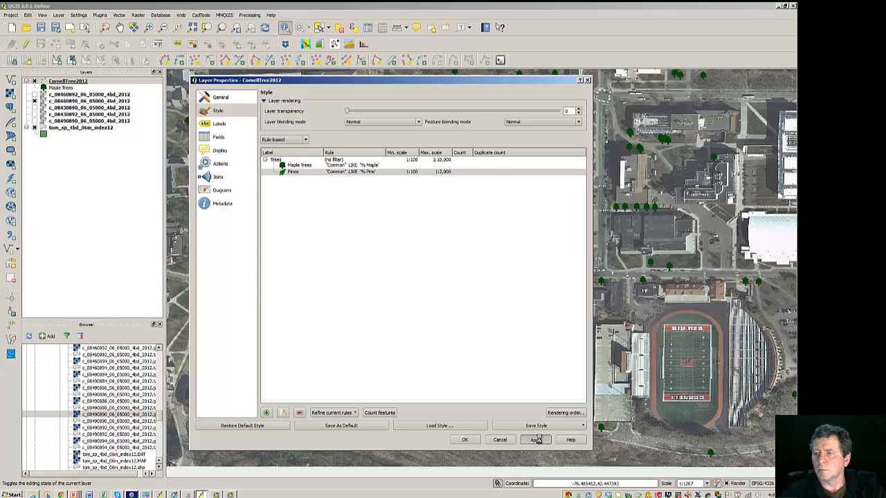
pyautogui.click(464, 441)
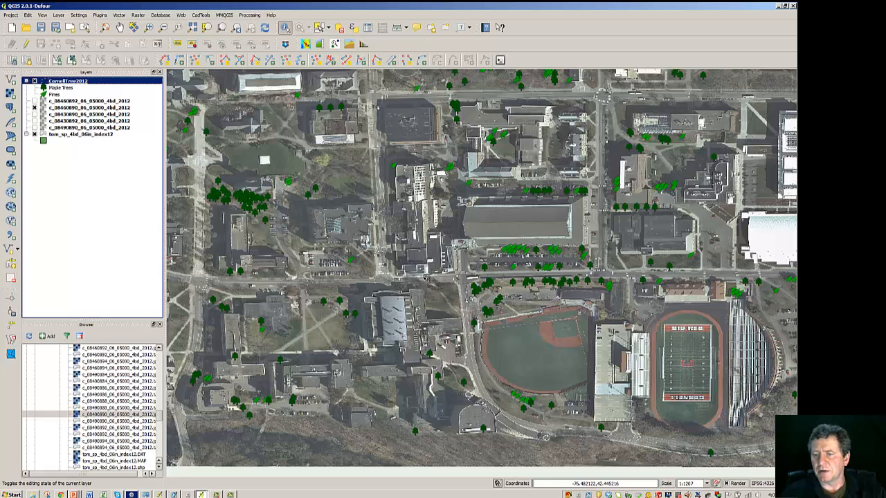
pyautogui.scroll(-1, 425, 274)
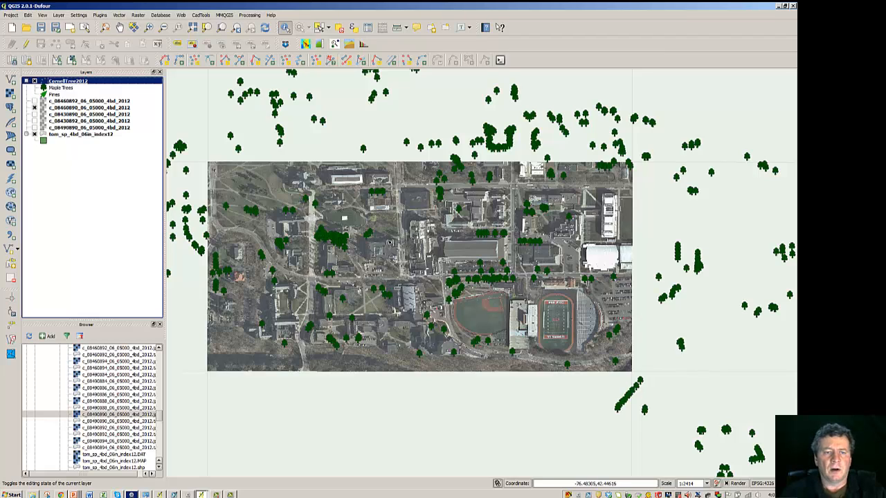
# Step: Reopen the layer properties and enable a scale range for the Maple Trees rule with maximum 1:2000
pyautogui.rightClick(61, 82)
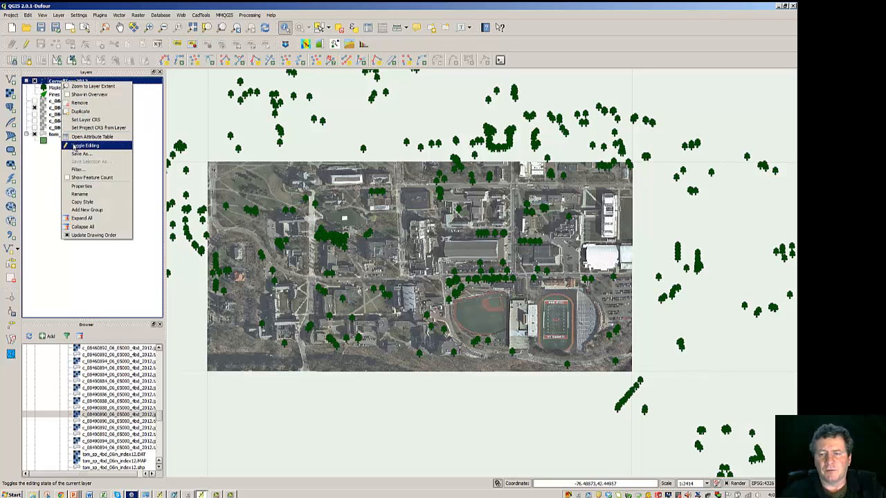
pyautogui.click(83, 187)
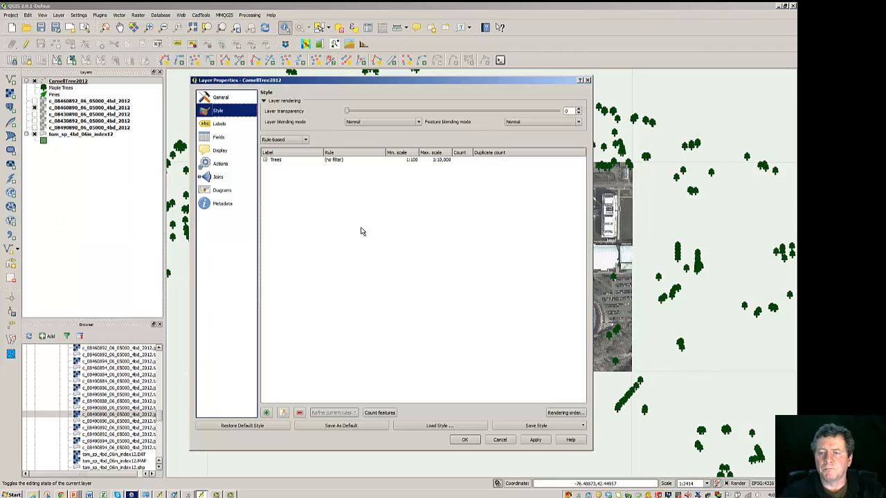
pyautogui.click(265, 160)
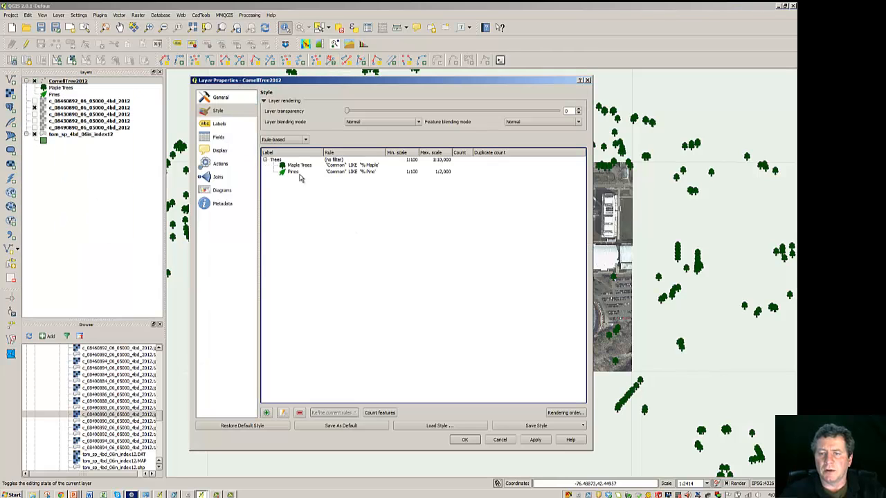
pyautogui.doubleClick(339, 169)
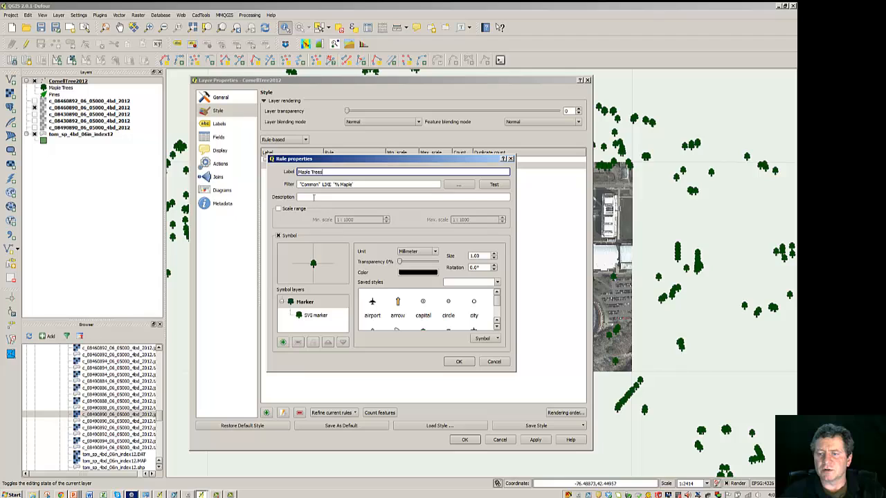
pyautogui.click(278, 208)
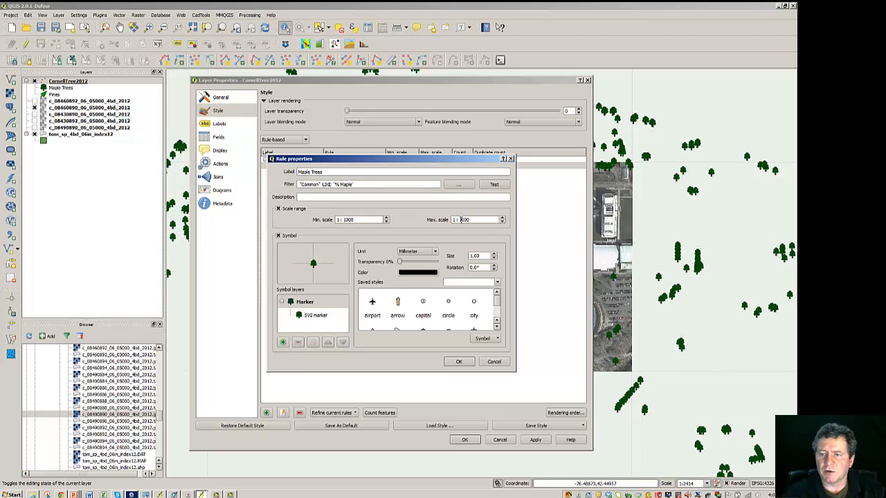
pyautogui.click(474, 219)
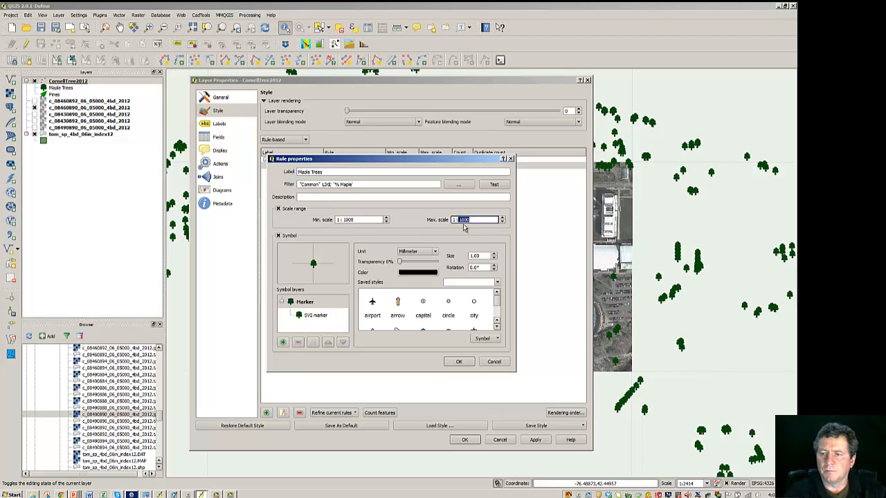
pyautogui.write('2')
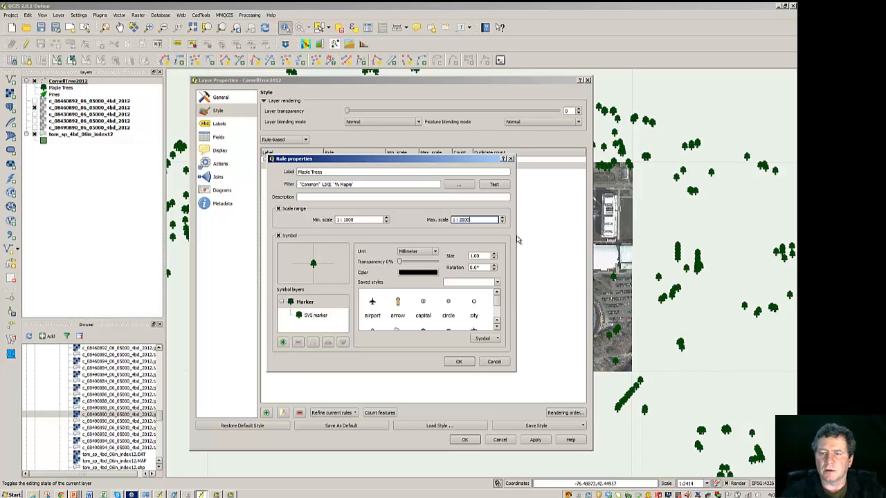
pyautogui.click(459, 362)
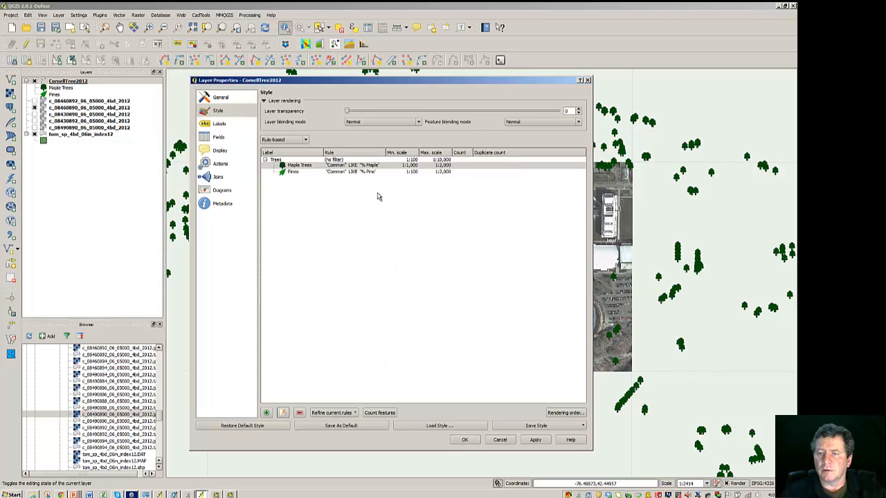
# Step: Set the Maple Trees rule's minimum scale to 1:100 directly in the rules table
pyautogui.click(416, 166)
pyautogui.doubleClick(416, 166)
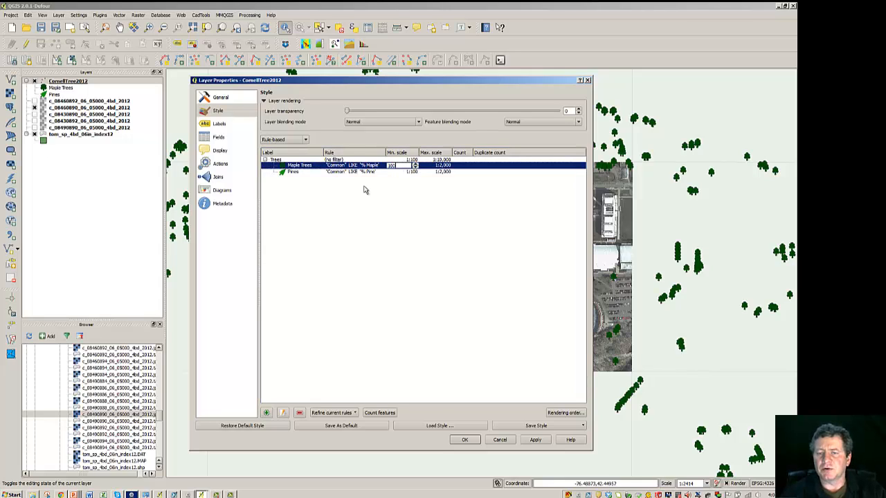
pyautogui.click(386, 187)
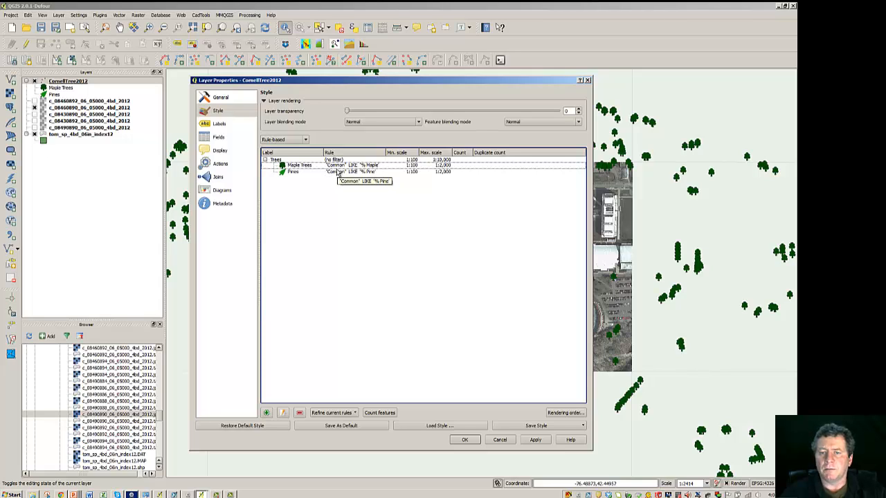
# Step: Try to refine the Maple Trees rule into categories
pyautogui.click(290, 162)
pyautogui.rightClick(289, 162)
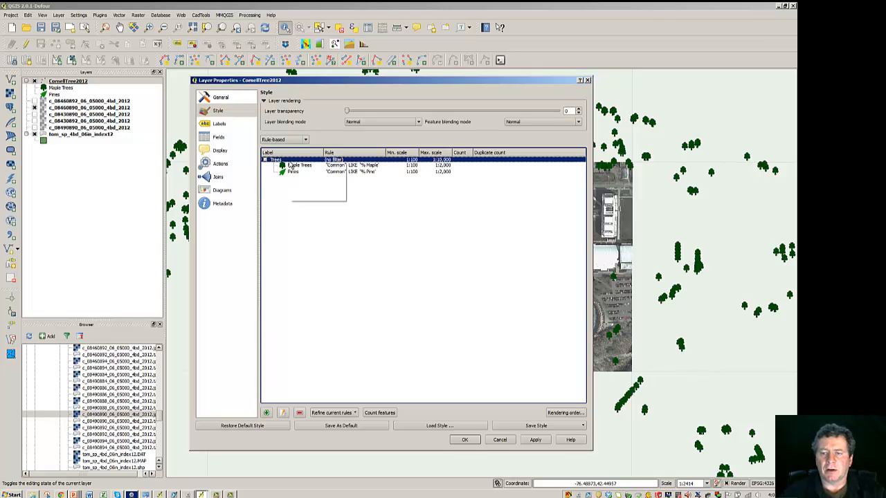
pyautogui.moveTo(302, 199)
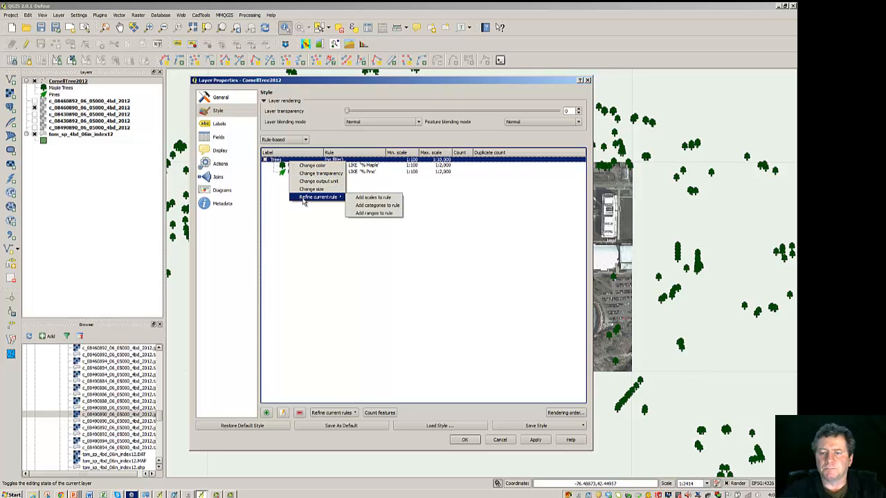
pyautogui.click(369, 206)
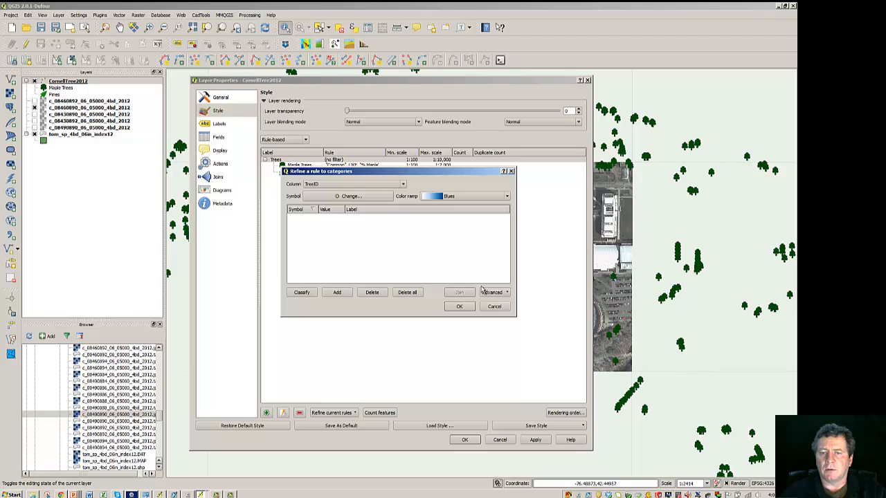
pyautogui.click(459, 306)
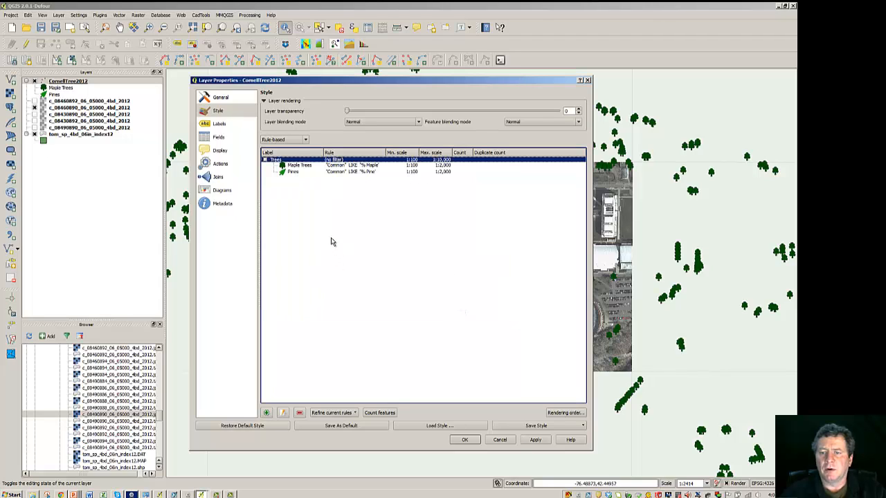
# Step: Refine the Maple Trees rule into categories, adding one new category rule
pyautogui.rightClick(289, 162)
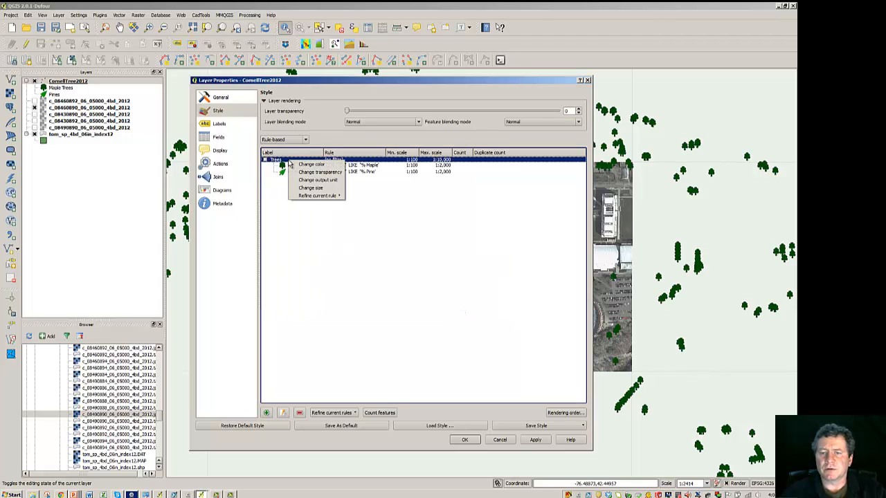
pyautogui.moveTo(310, 197)
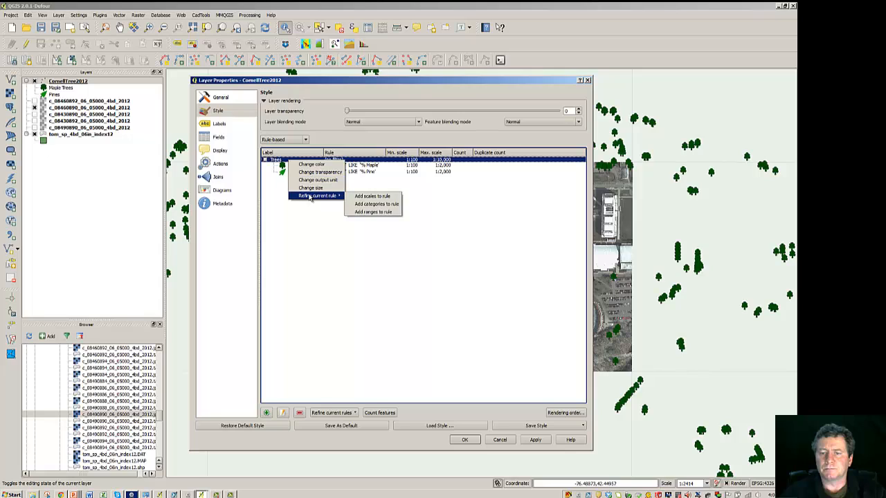
pyautogui.click(375, 203)
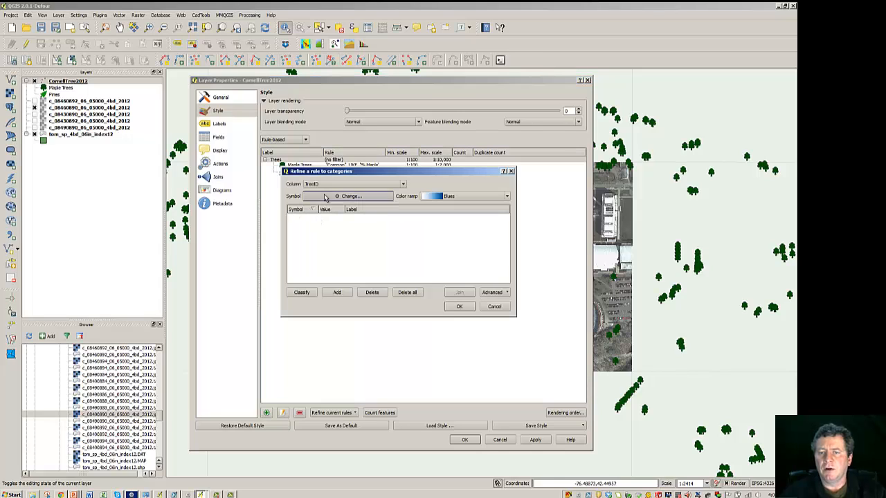
pyautogui.click(325, 294)
pyautogui.click(459, 307)
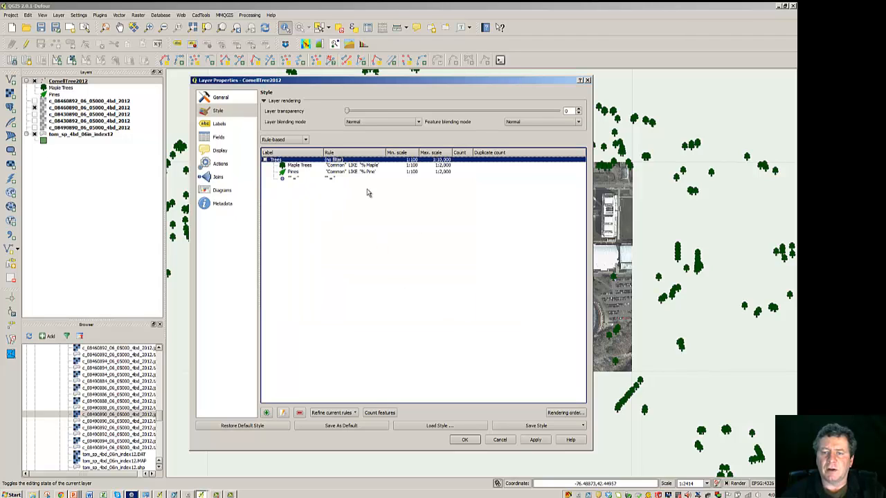
# Step: Edit the new category rule, giving it the label Maples and the filter "Common" LIKE '%Maple', and test the filter
pyautogui.rightClick(285, 178)
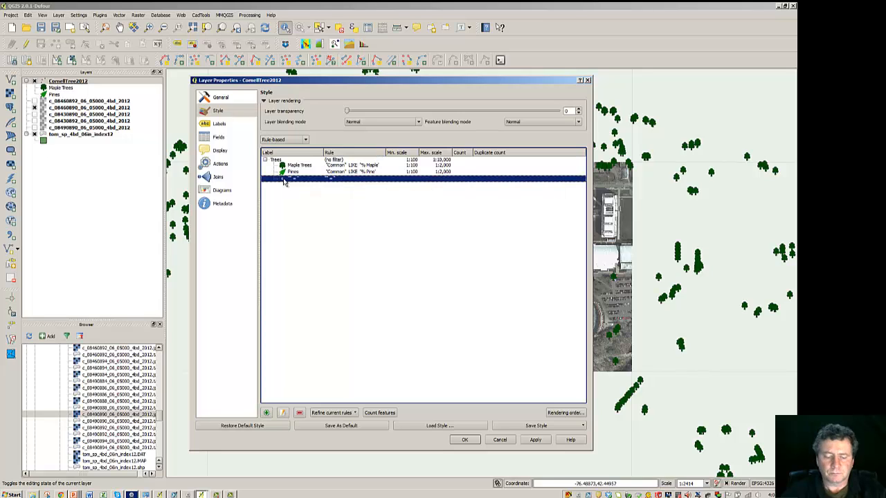
pyautogui.click(283, 414)
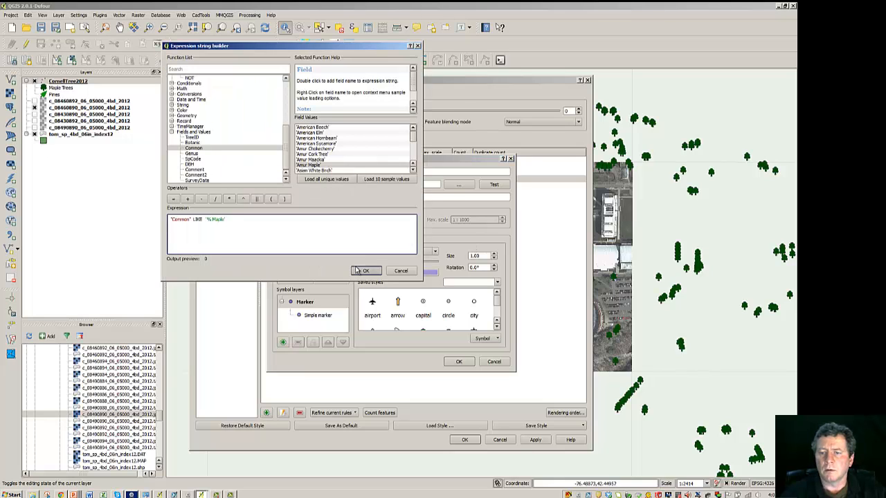
pyautogui.click(364, 272)
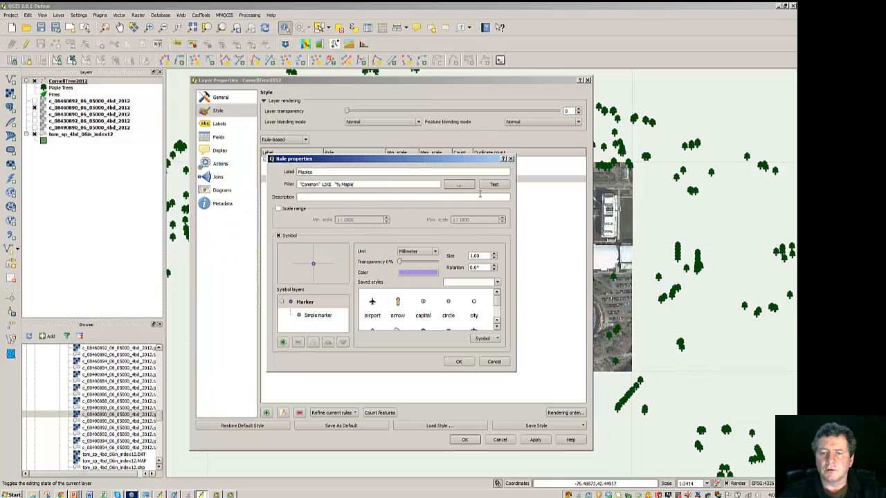
pyautogui.click(493, 185)
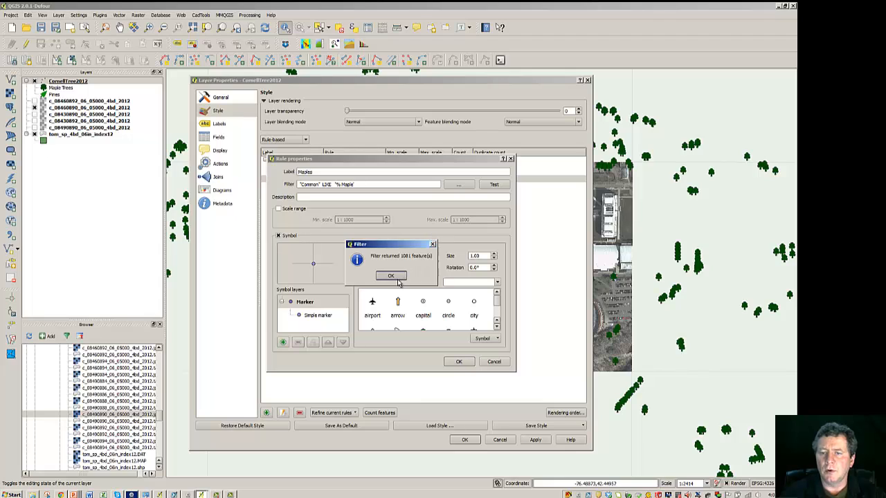
pyautogui.click(399, 275)
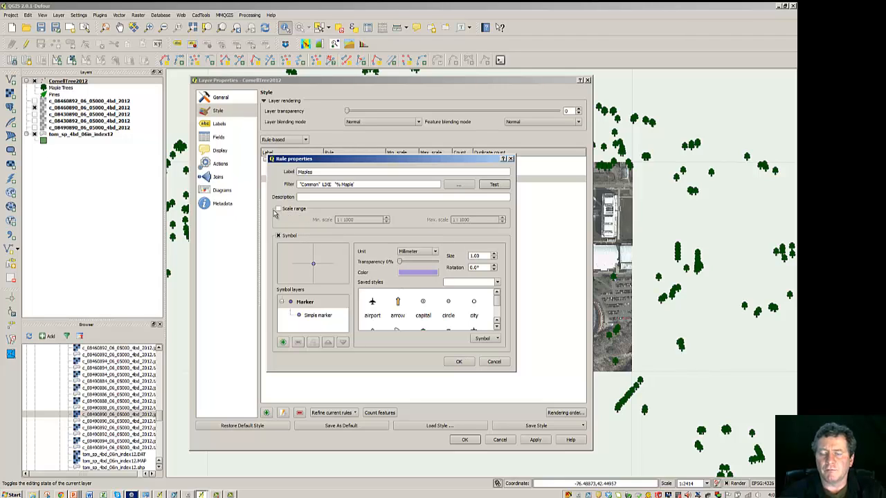
# Step: Enable a scale range for the Maples rule with minimum 1:2000 and maximum 1:10000
pyautogui.click(279, 208)
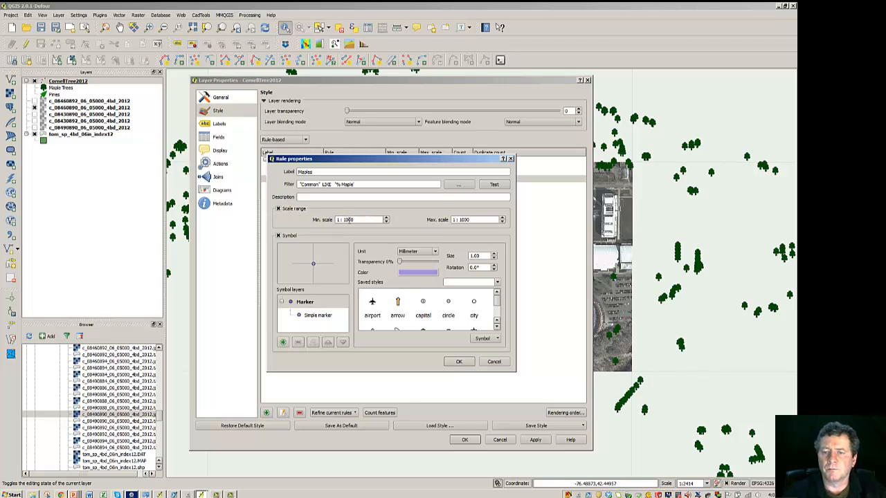
pyautogui.moveTo(344, 220); pyautogui.dragTo(359, 220)
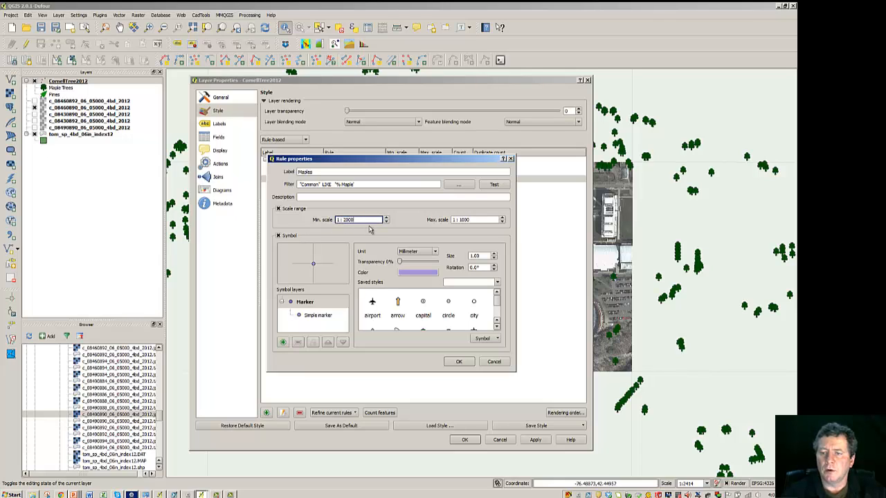
pyautogui.click(475, 219)
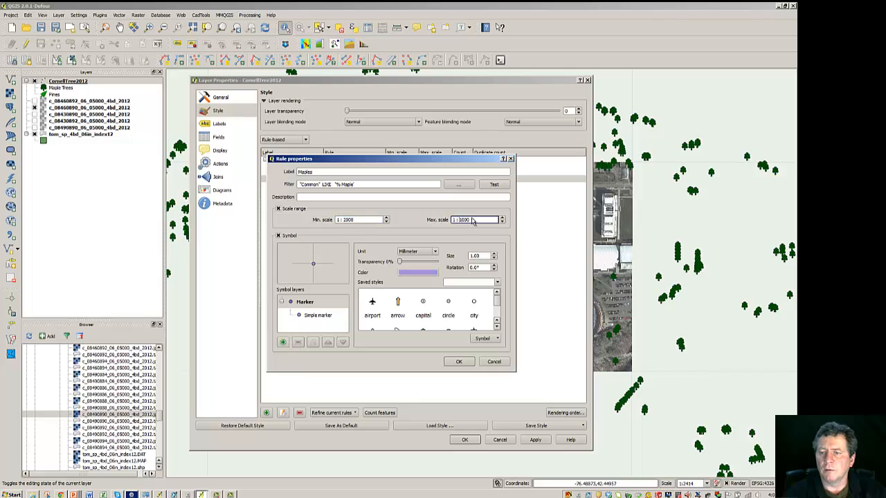
pyautogui.moveTo(460, 220); pyautogui.dragTo(471, 219)
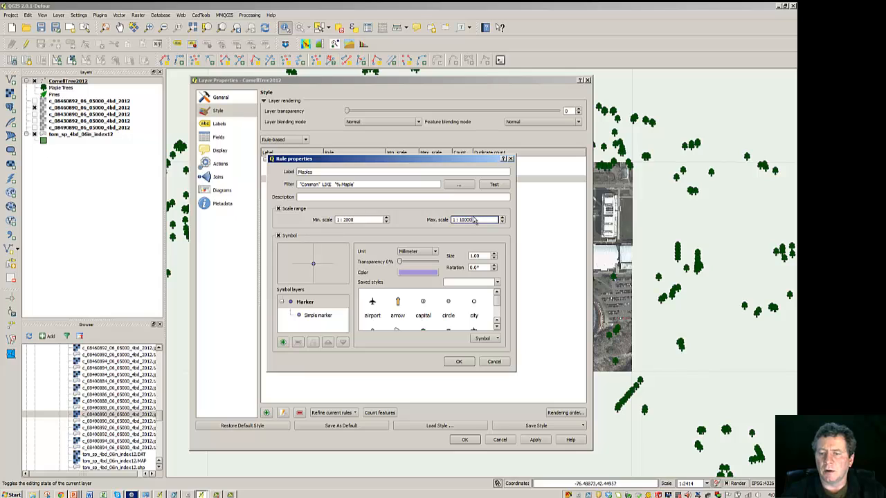
pyautogui.click(398, 216)
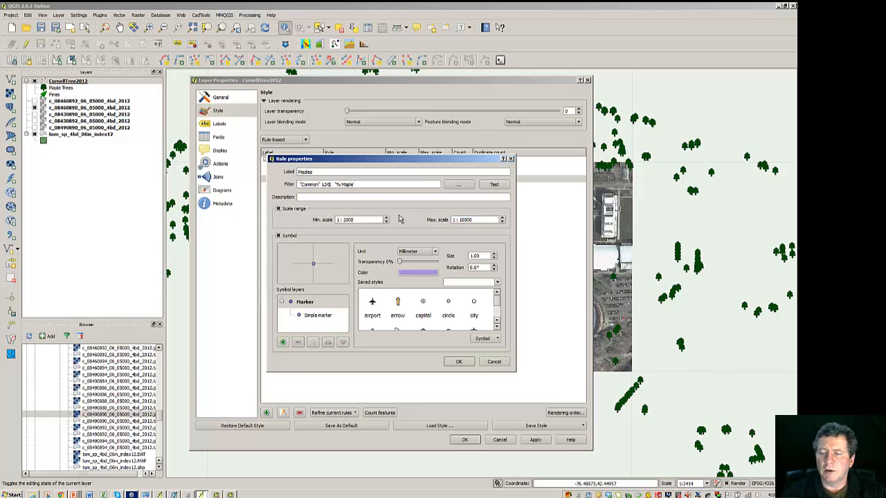
# Step: Set the Maples simple marker's fill colour to dark green
pyautogui.click(320, 316)
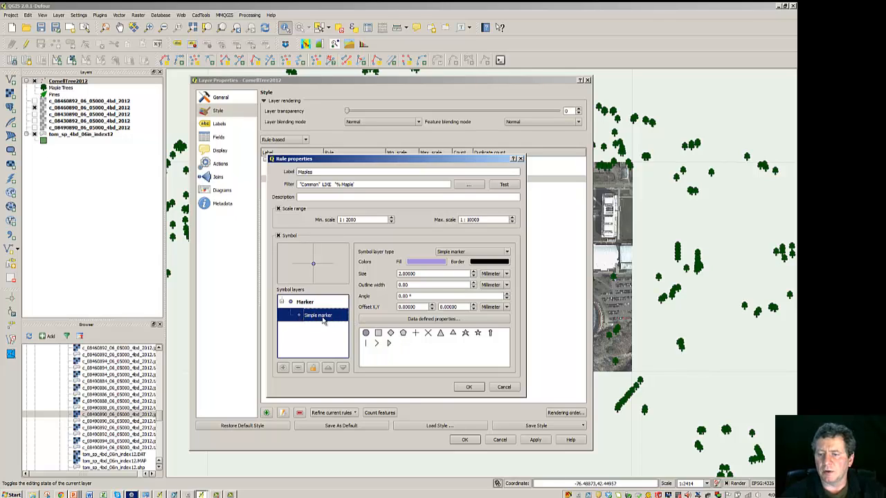
pyautogui.click(432, 264)
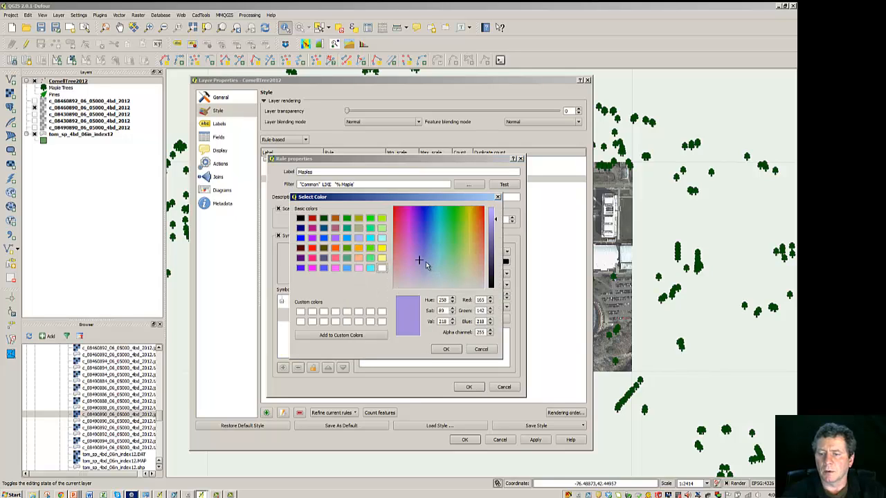
pyautogui.click(324, 218)
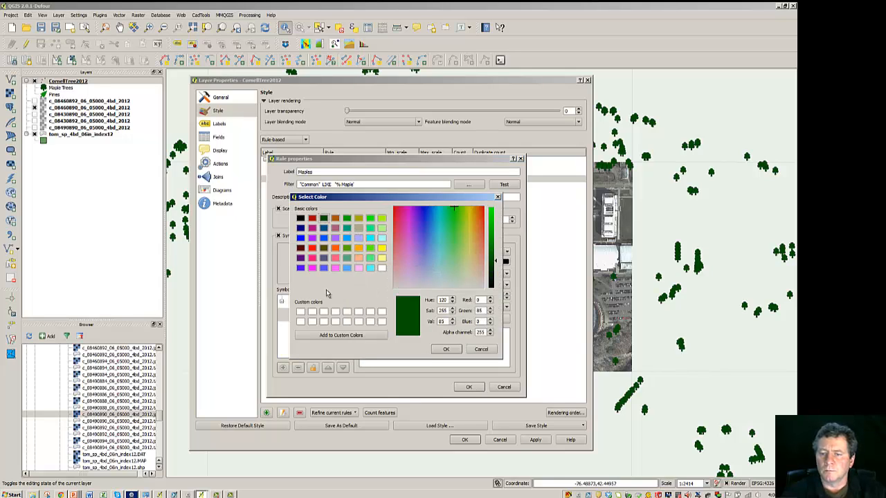
pyautogui.click(462, 390)
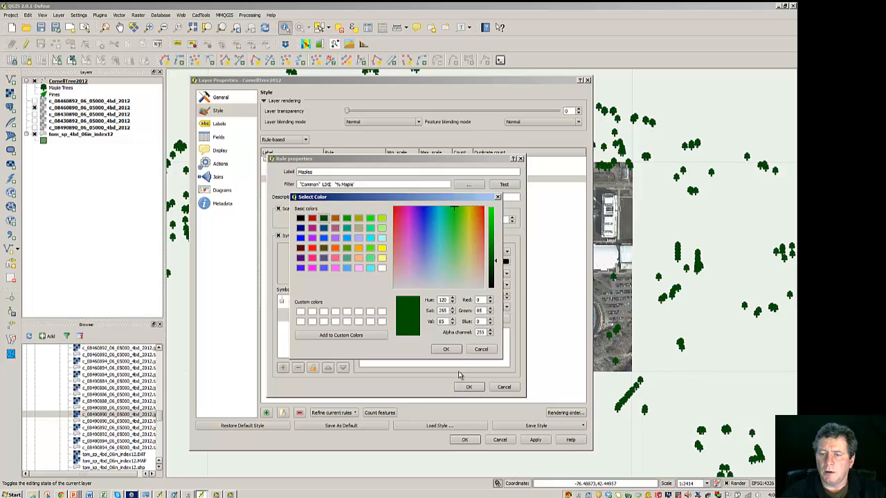
pyautogui.click(446, 349)
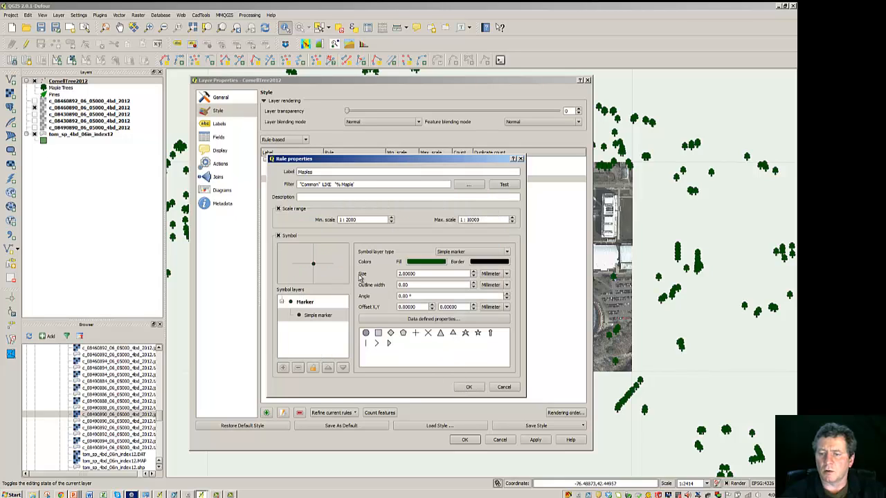
# Step: Set the Maples marker size to 1 mm, confirm the rule, and apply the style to the layer
pyautogui.click(473, 276)
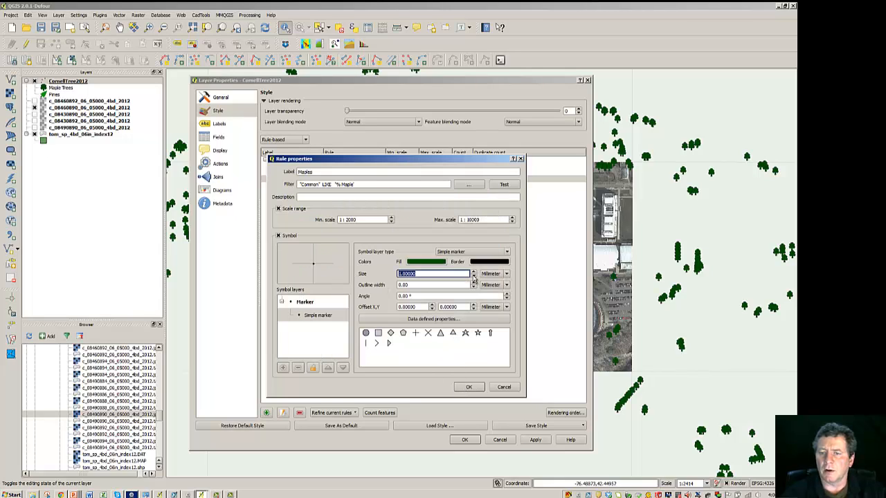
pyautogui.click(436, 274)
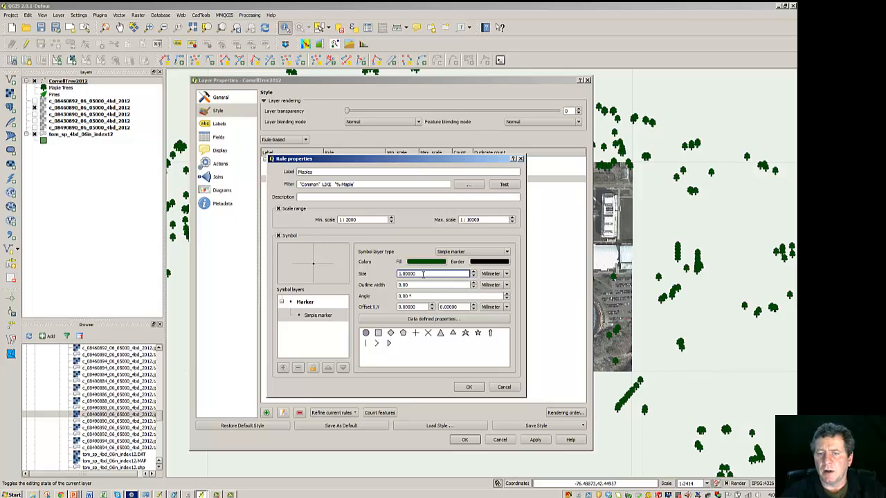
pyautogui.click(467, 386)
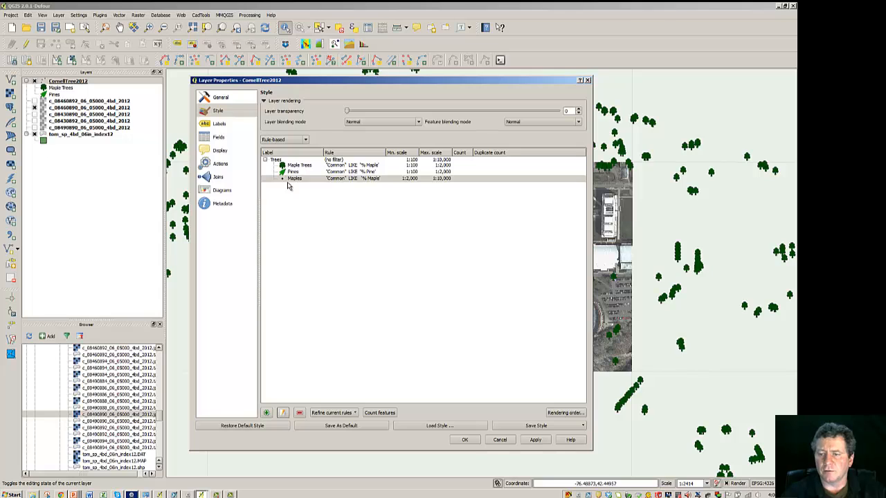
pyautogui.click(529, 443)
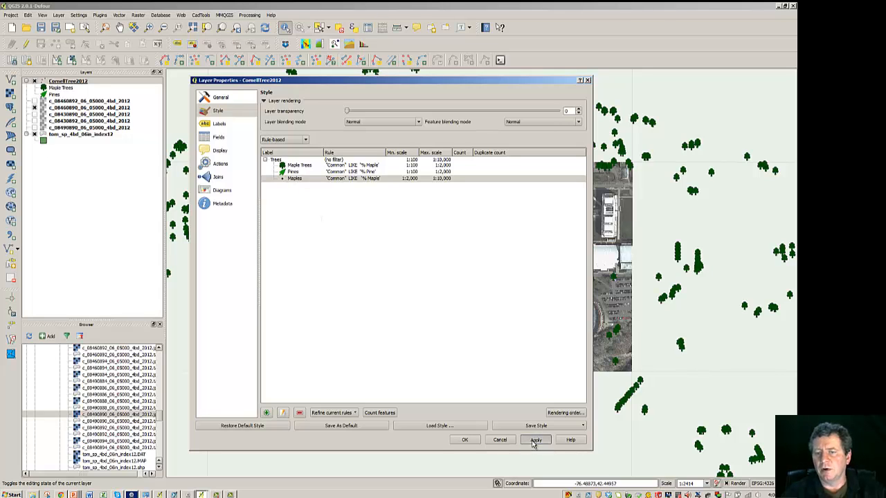
pyautogui.click(466, 441)
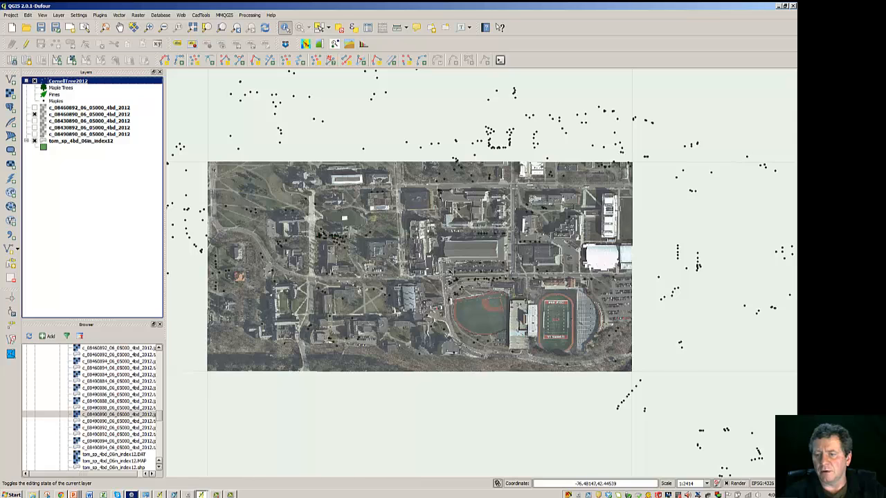
# Step: Zoom the map in and out to check how the Maples symbols display at different scales
pyautogui.scroll(1, 457, 283)
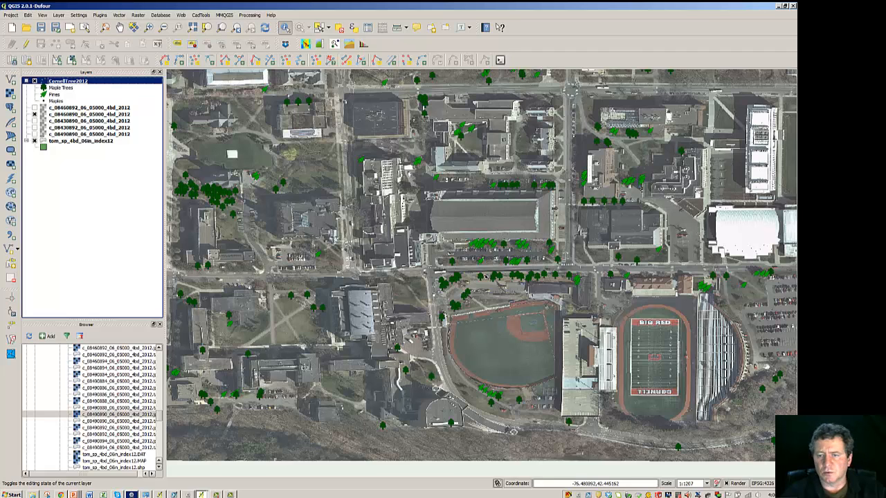
pyautogui.scroll(-1, 487, 277)
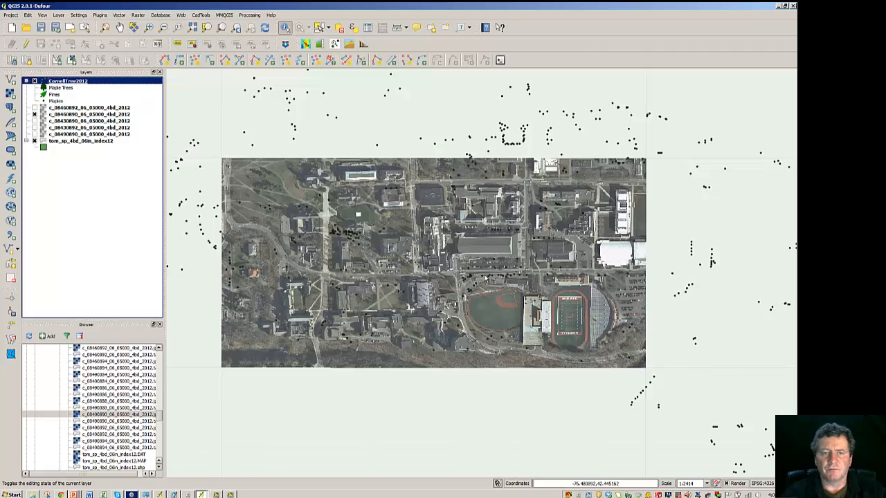
pyautogui.scroll(1, 437, 277)
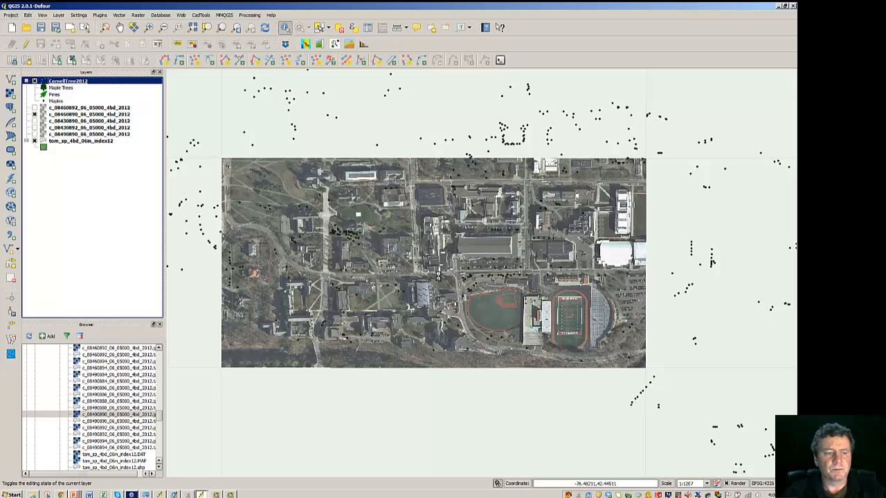